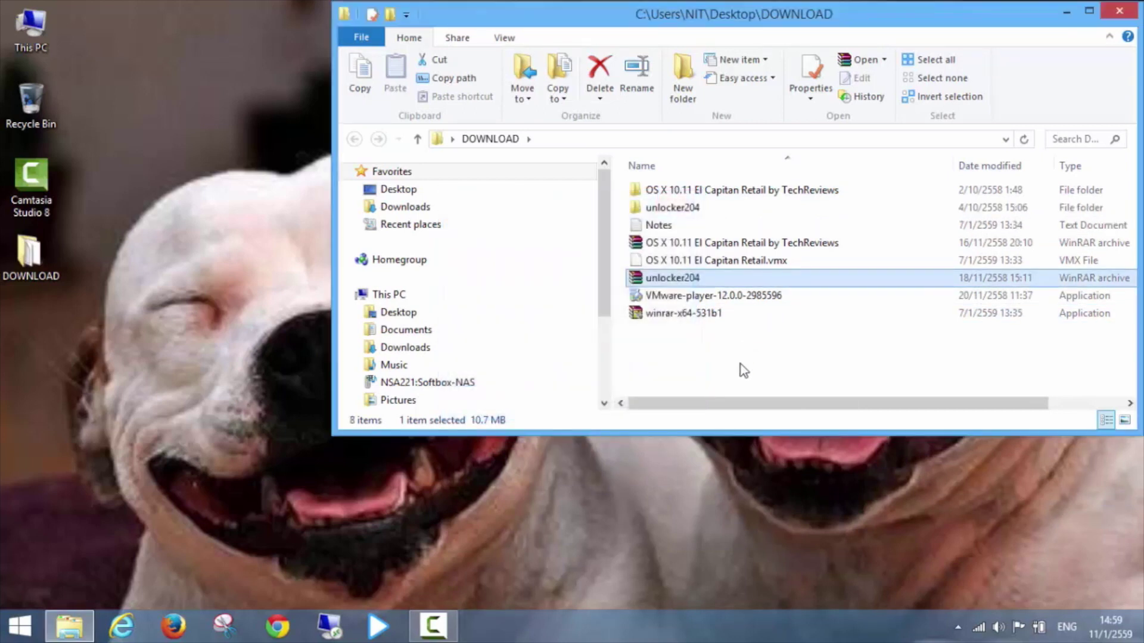
Install VMware Workstation 12 Player as administrator, with product update checks turned off.
click(737, 368)
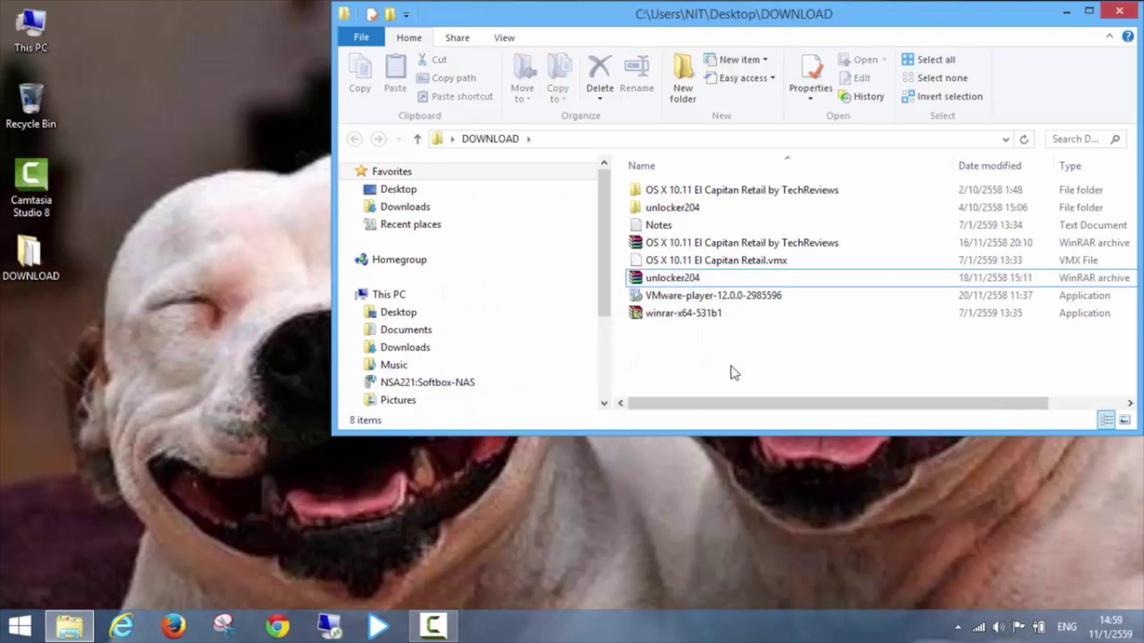
click(683, 298)
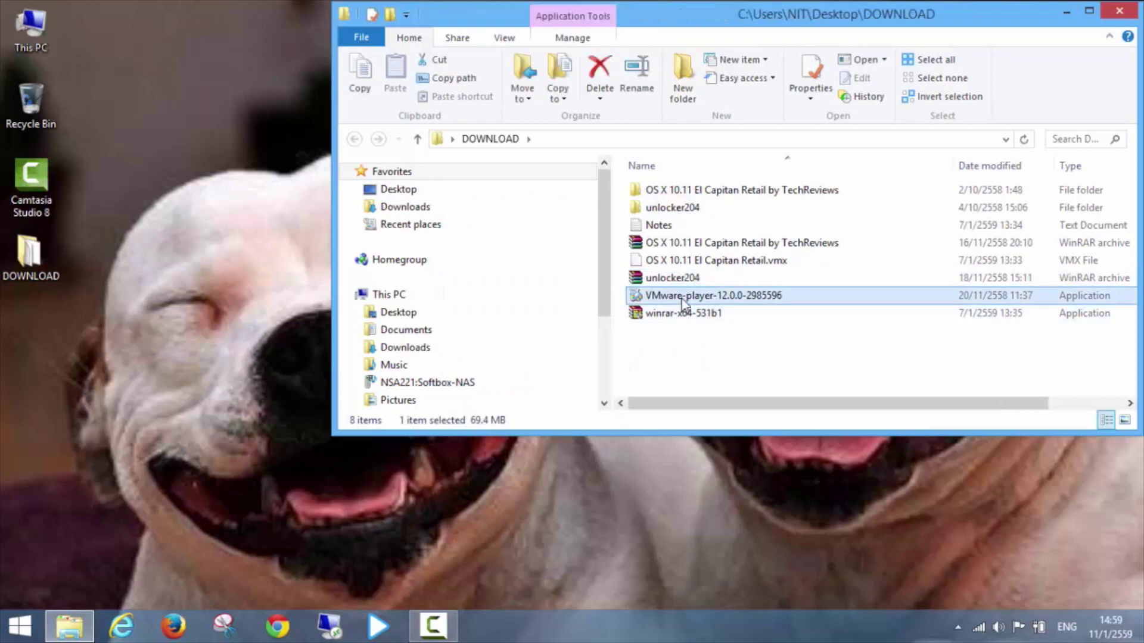
right_click(683, 304)
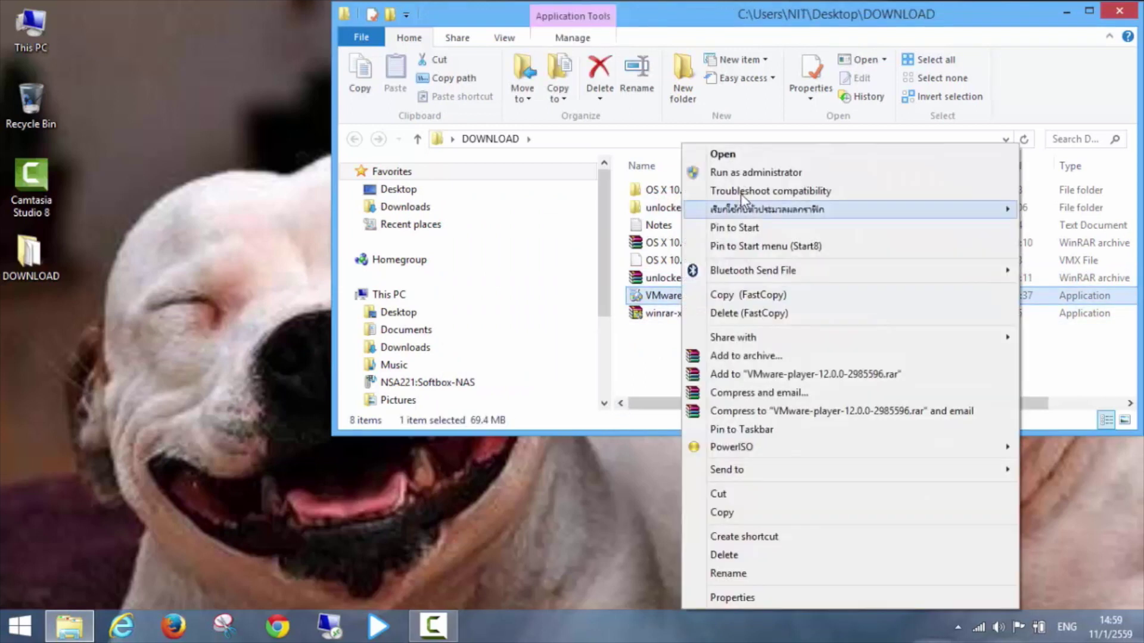
click(746, 173)
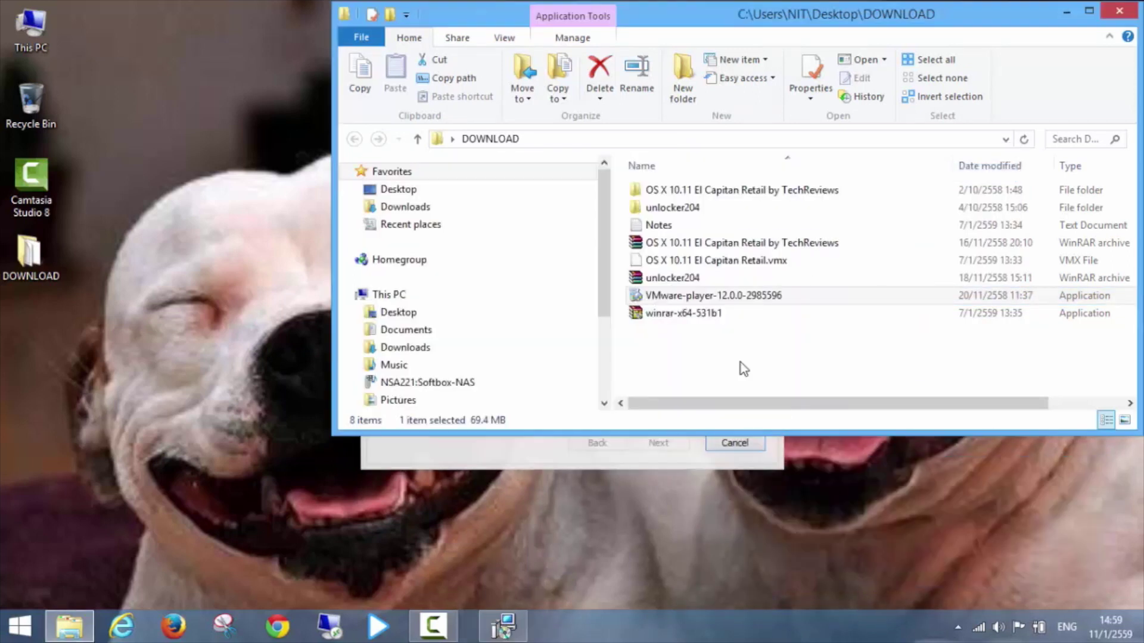
click(658, 443)
click(569, 406)
click(659, 445)
click(489, 247)
click(400, 297)
click(663, 443)
click(663, 443)
click(662, 444)
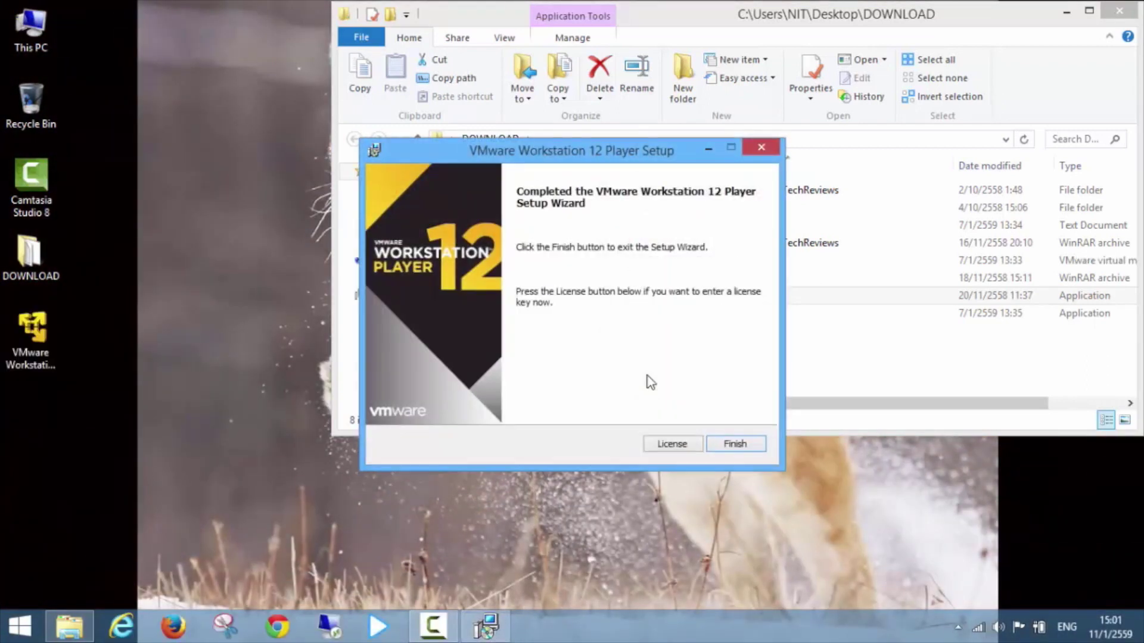
key(Return)
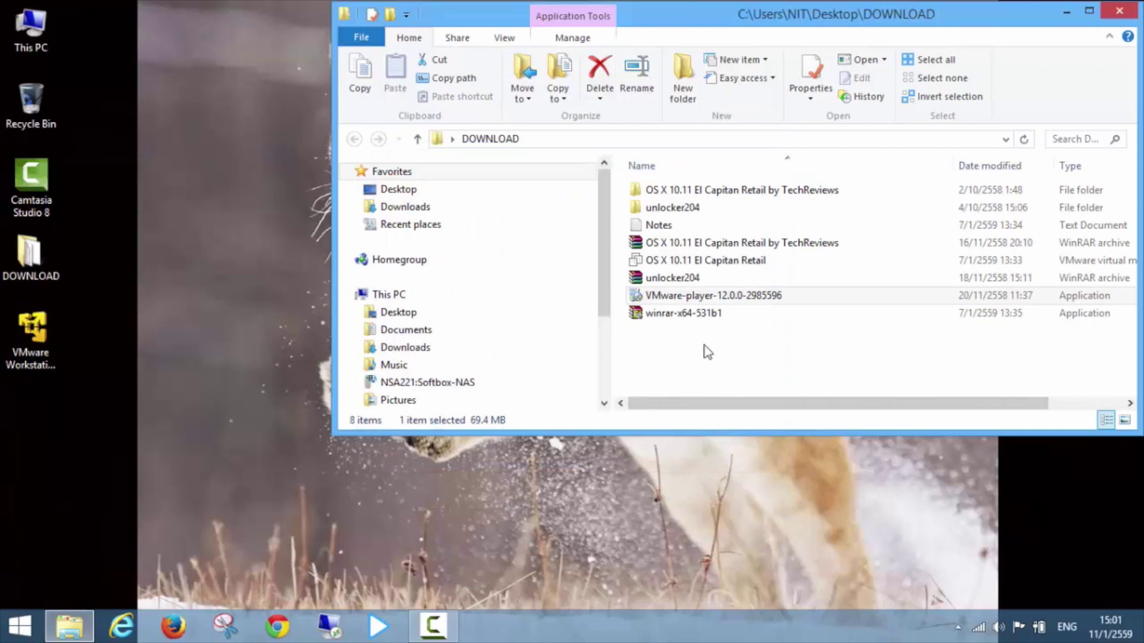
Run the unlocker204 win-install script with administrator rights.
double_click(687, 214)
scroll(723, 276, down, 1)
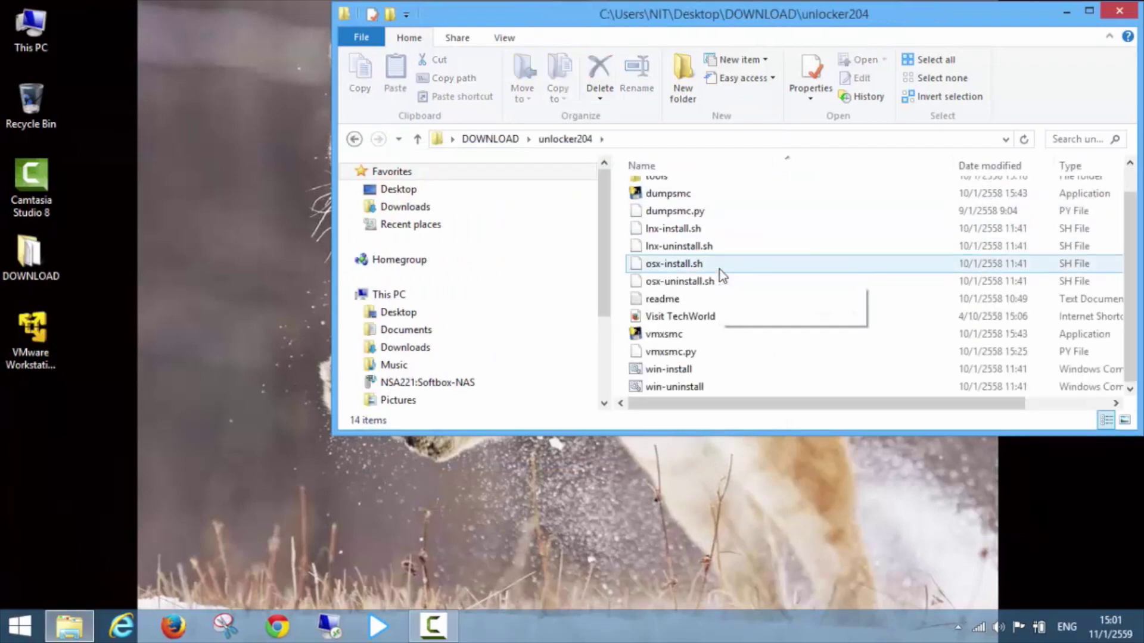
right_click(666, 369)
click(737, 231)
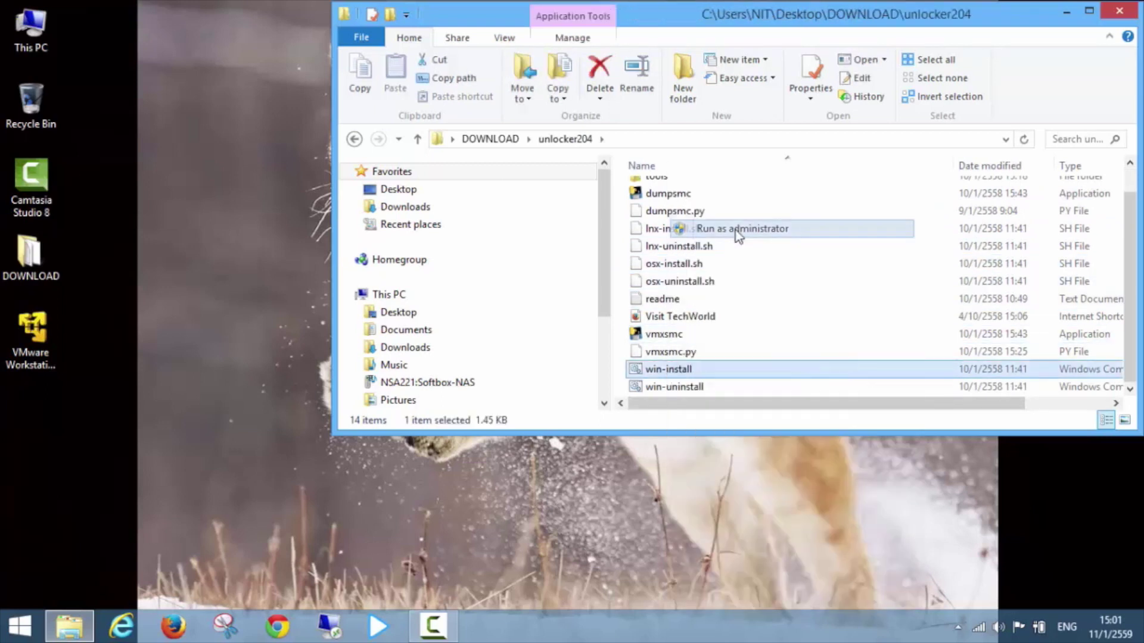
click(791, 304)
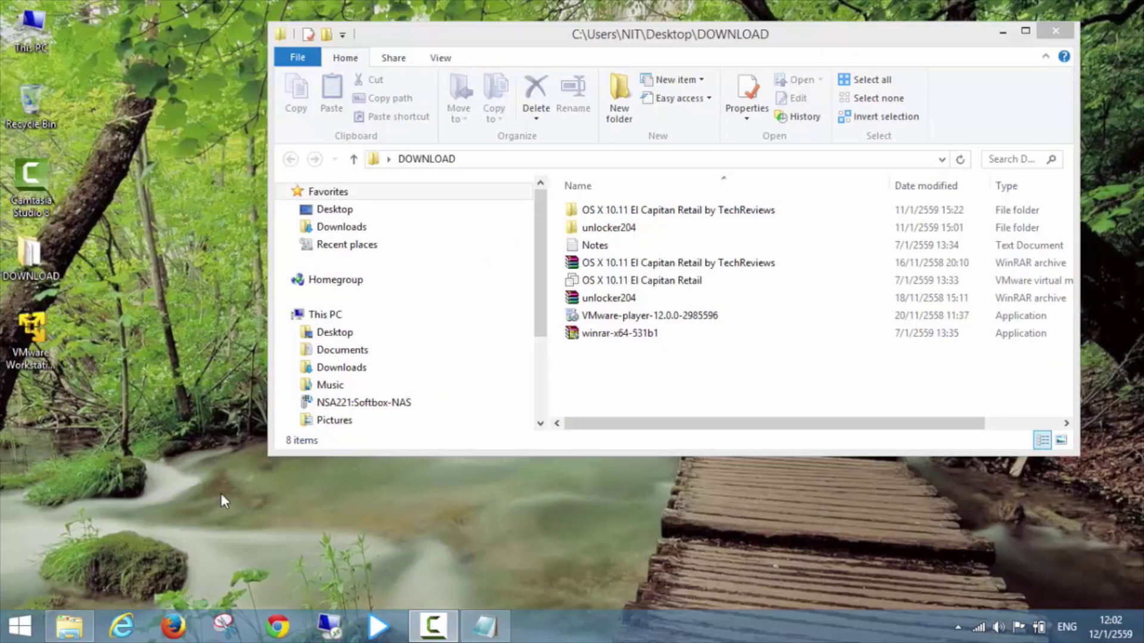
Launch VMware Player and start a new install-later VM with guest OS Apple Mac OS X 10.11.
click(34, 332)
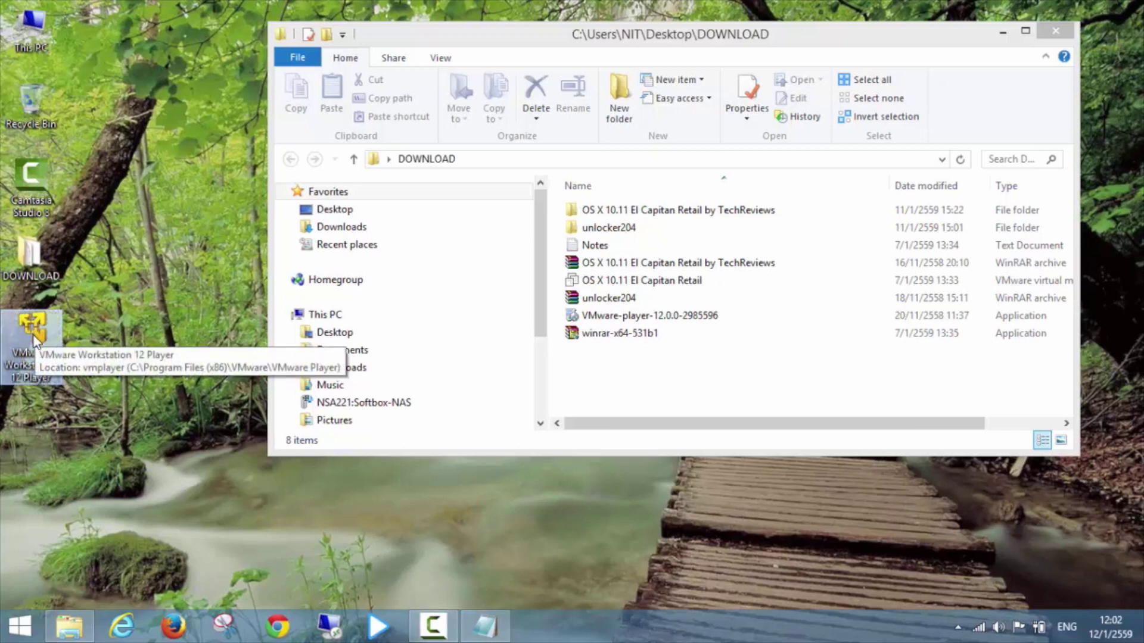
double_click(34, 338)
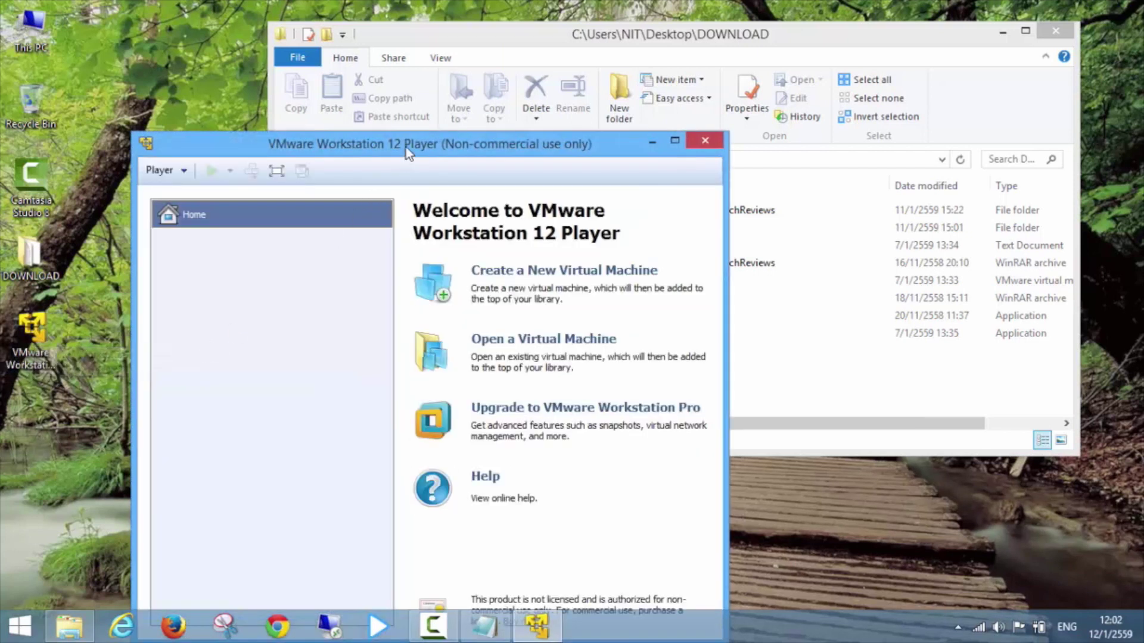
drag(409, 153, 400, 56)
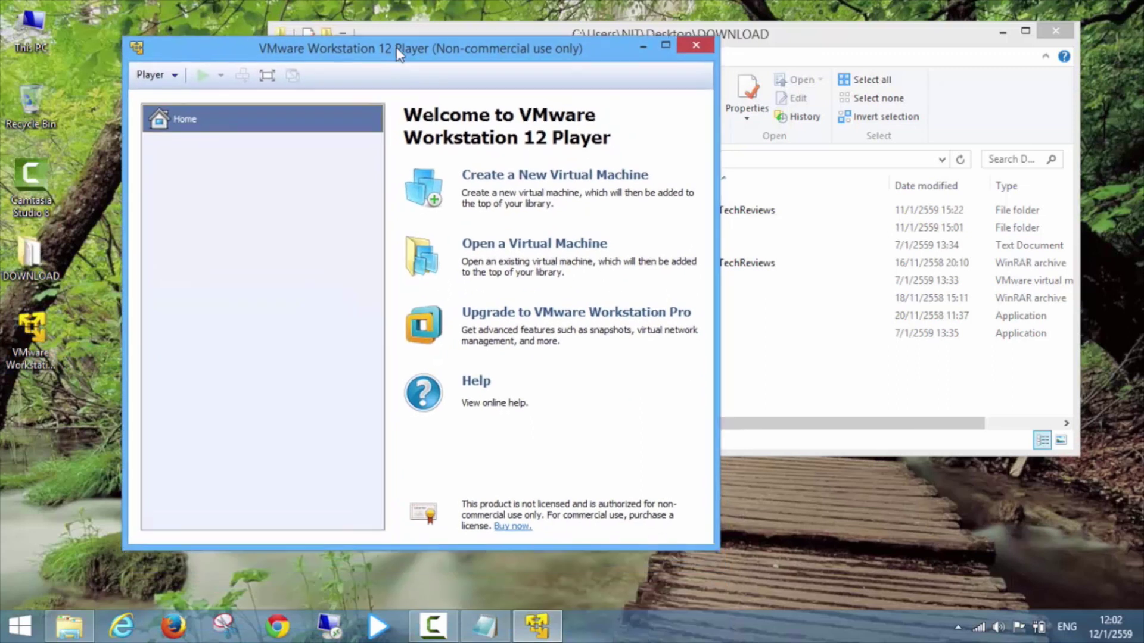
click(509, 176)
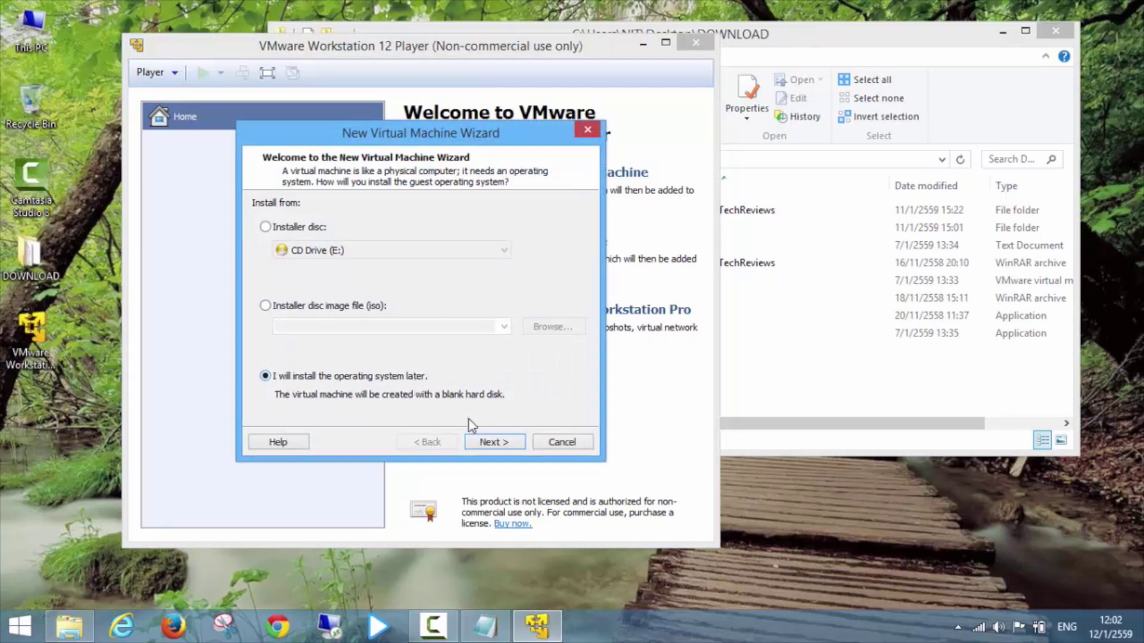
click(494, 442)
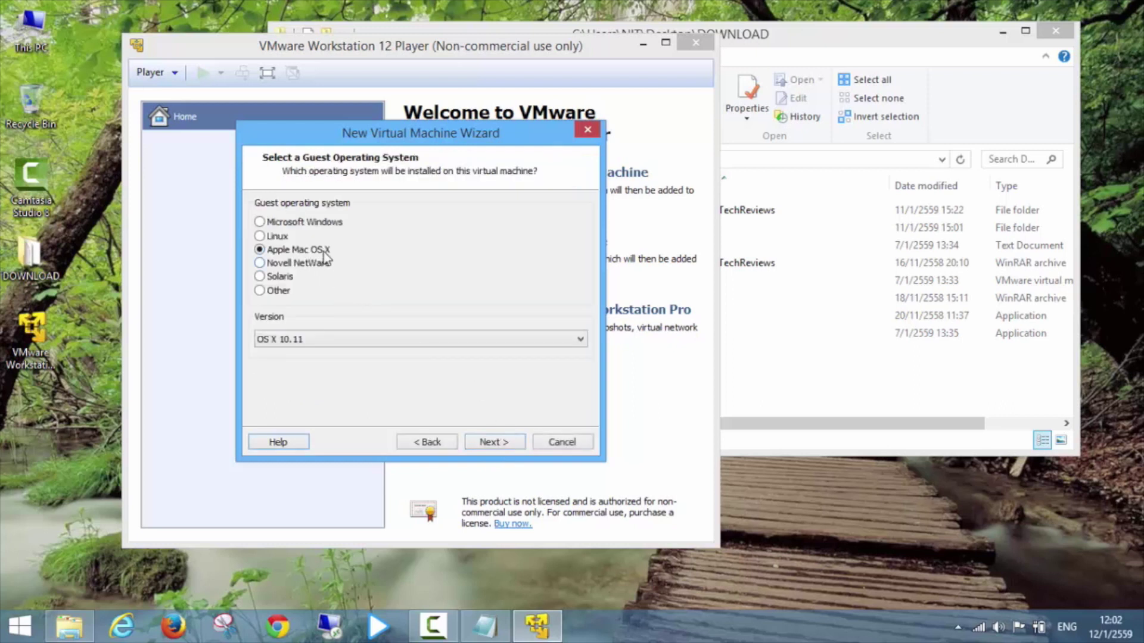
click(321, 339)
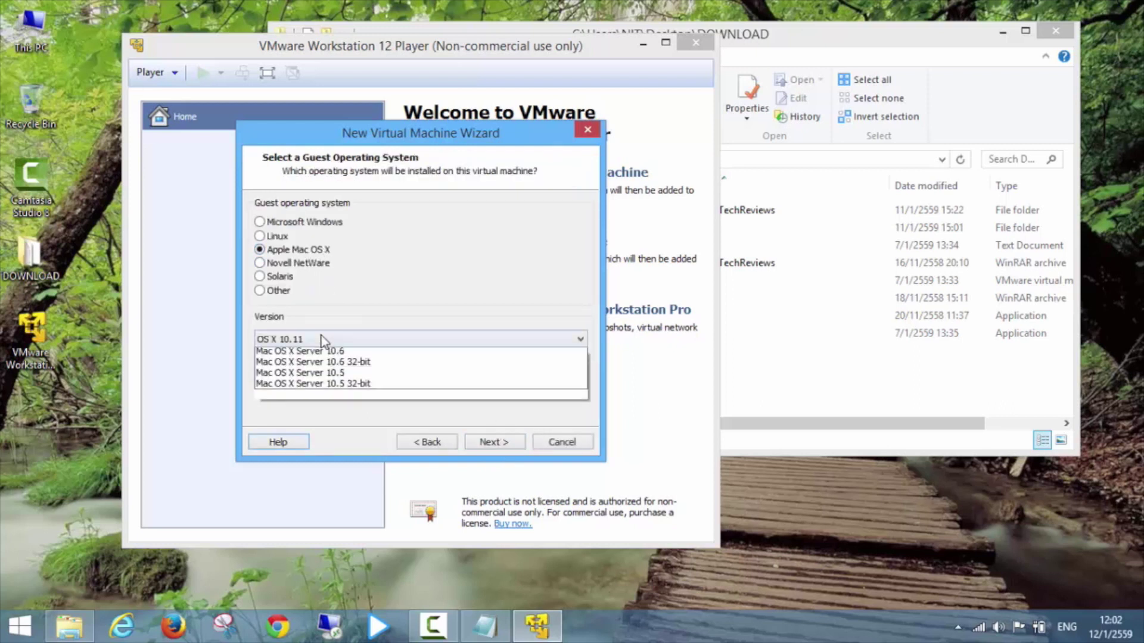
click(305, 355)
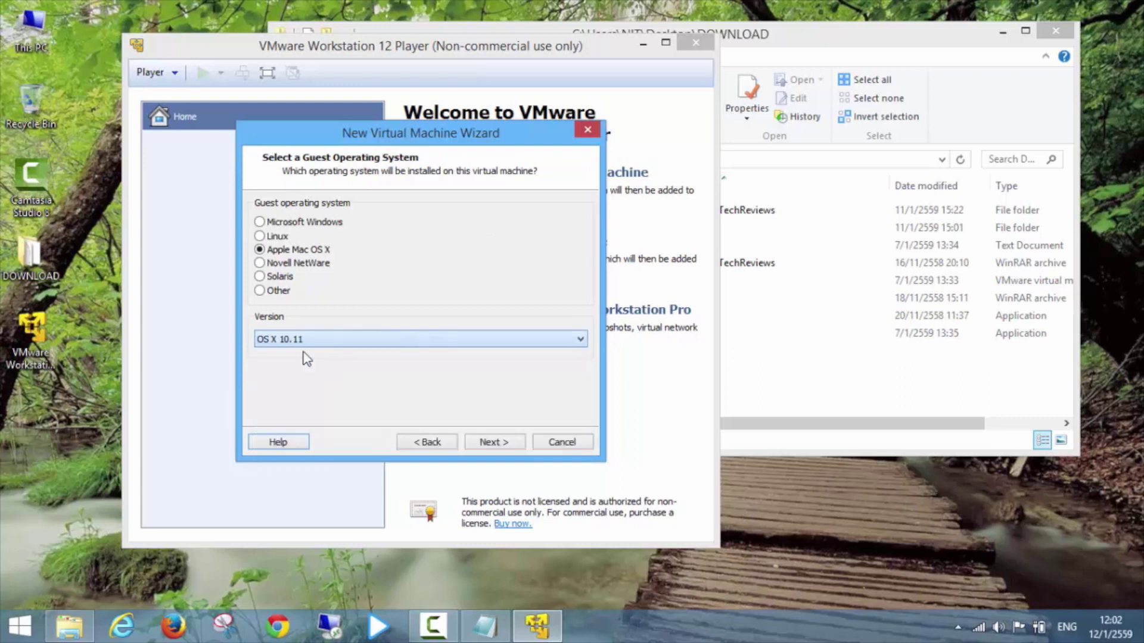
click(497, 443)
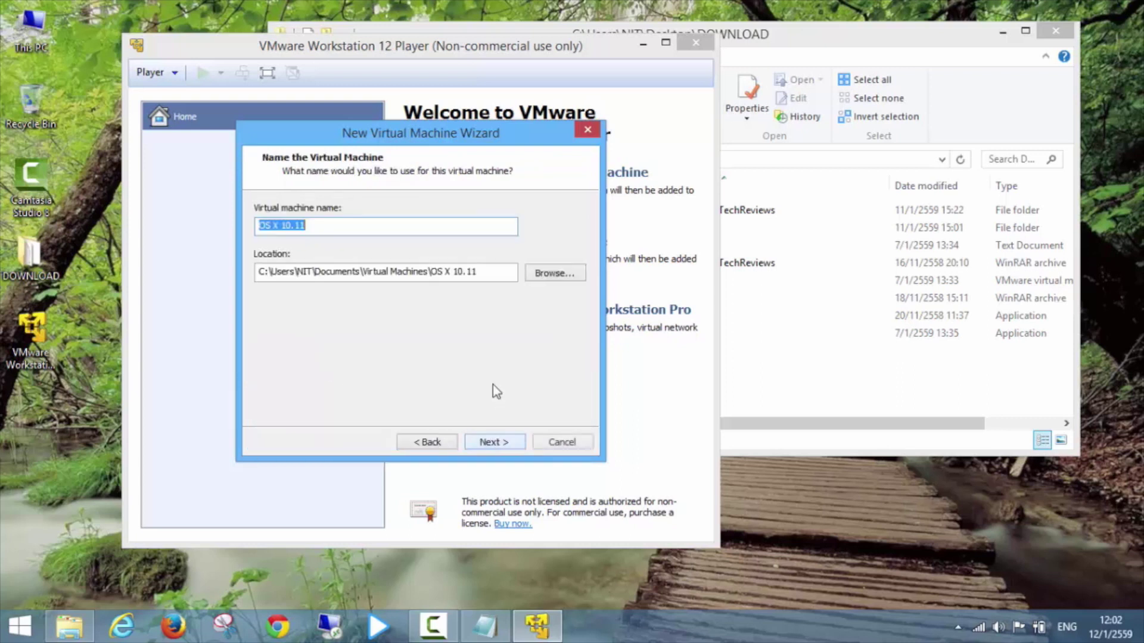
Store the virtual machine in a new folder, C:\OS X.
click(355, 230)
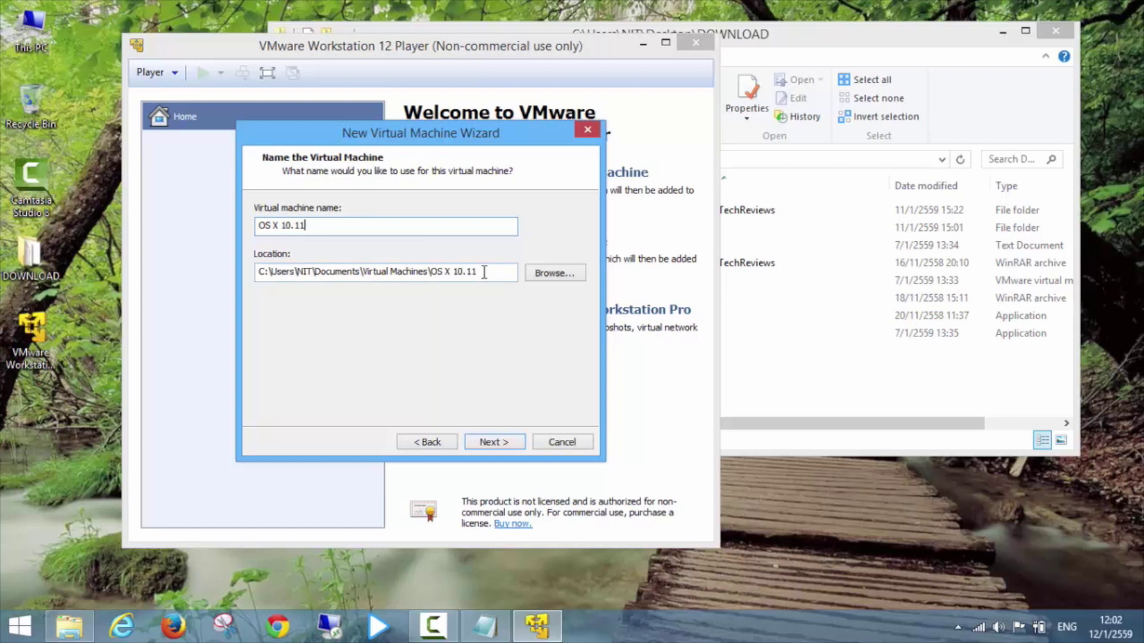
click(544, 276)
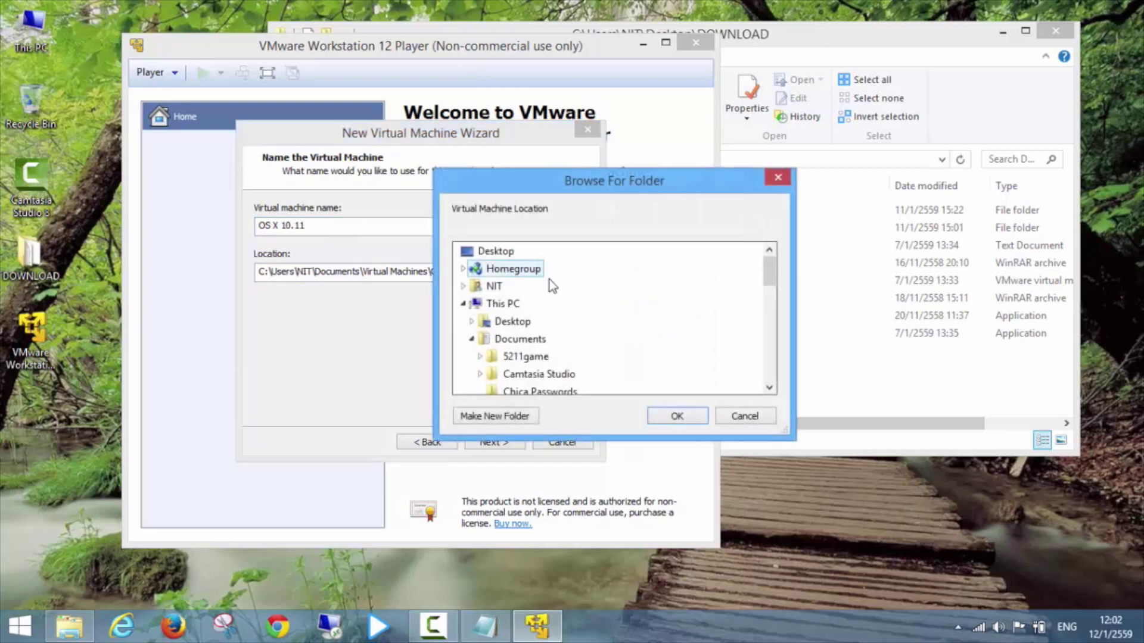
drag(771, 280, 770, 360)
click(549, 339)
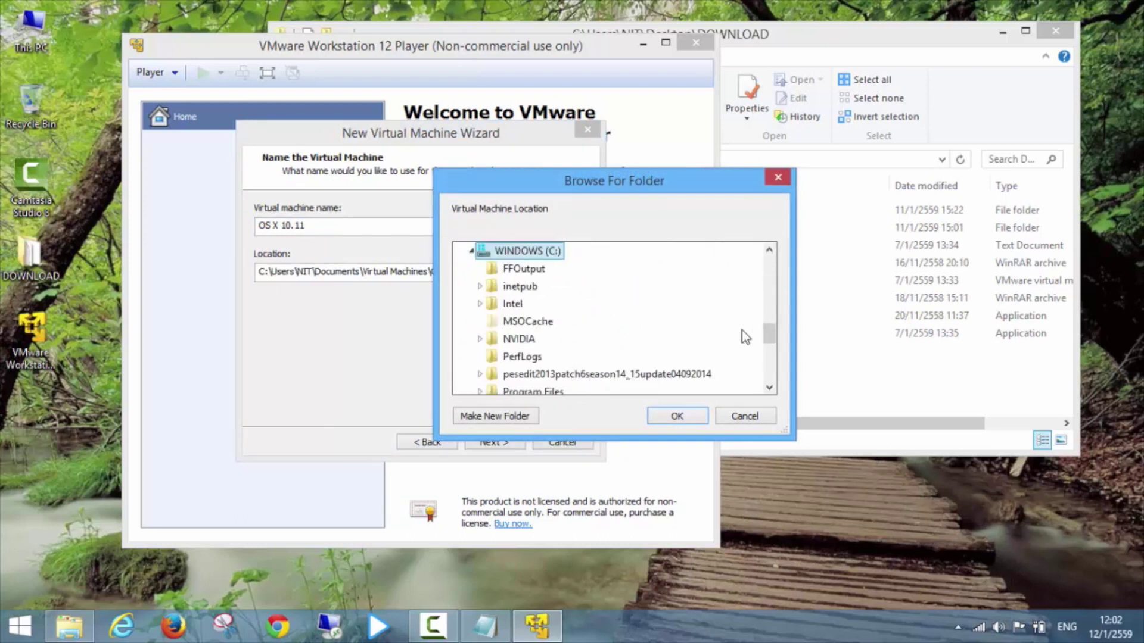
click(519, 417)
text(OS X)
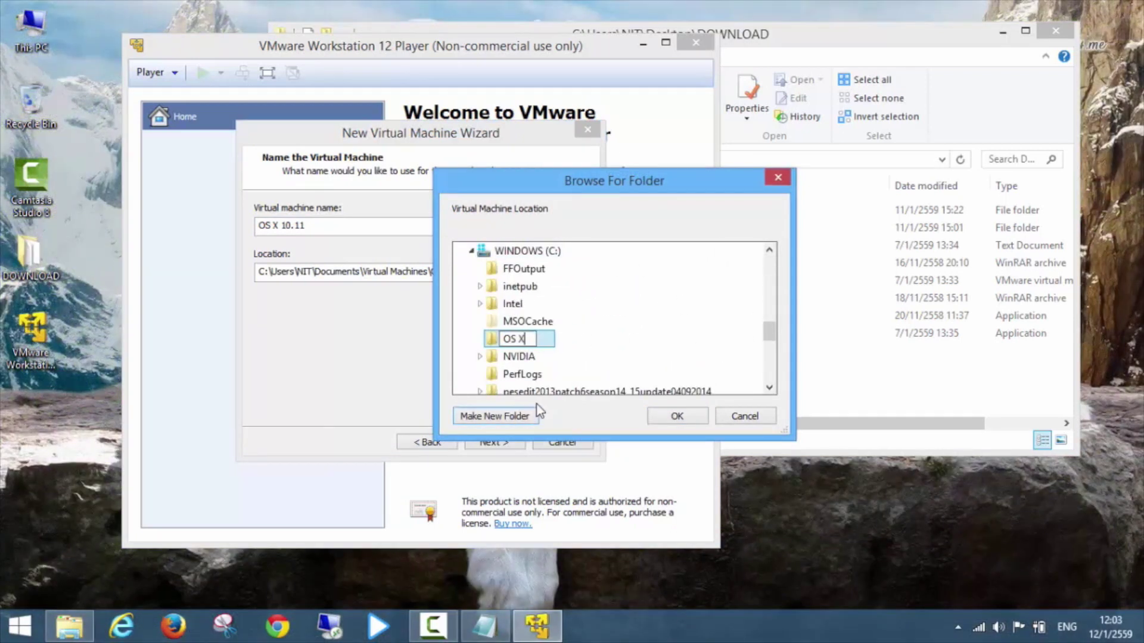
click(656, 415)
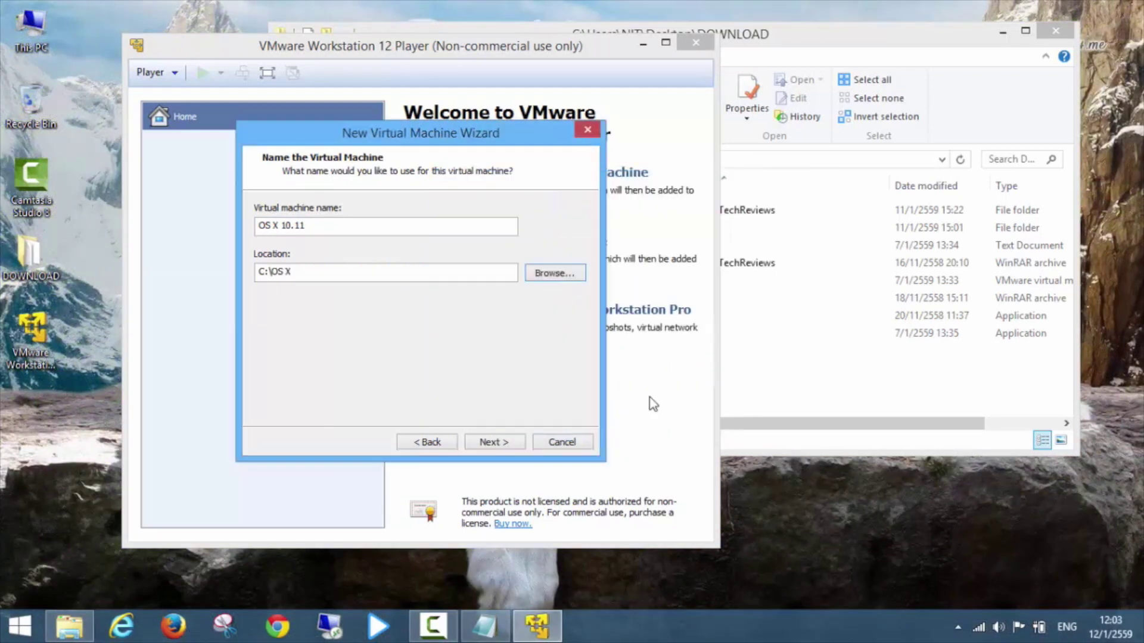
Keep the 50 GB virtual disk as a single file and create the virtual machine.
click(490, 442)
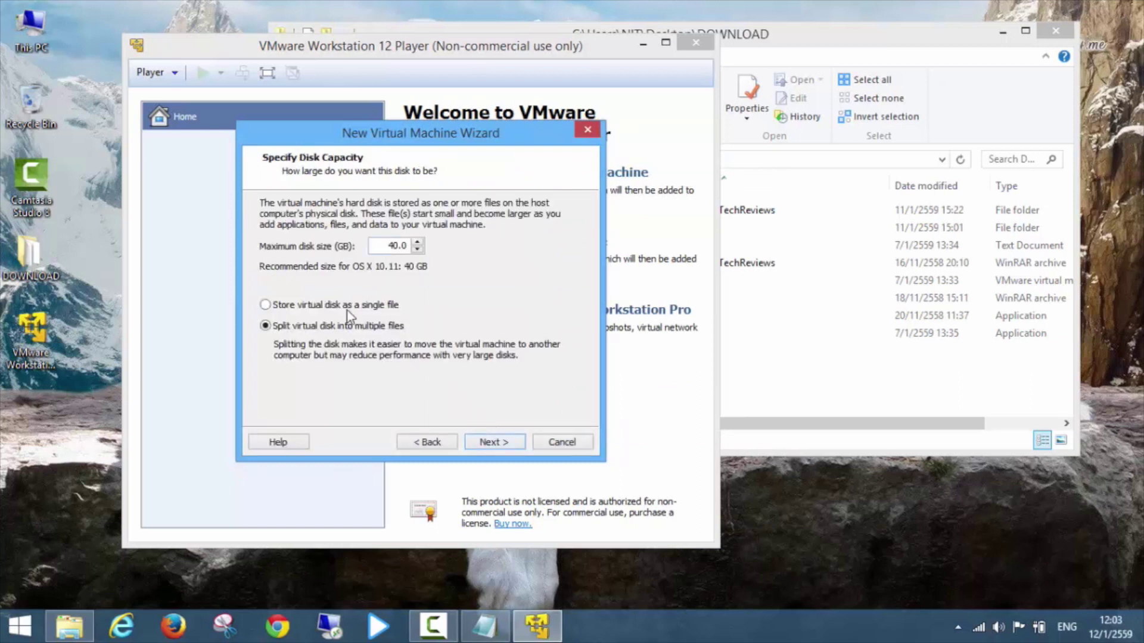
click(266, 304)
click(486, 441)
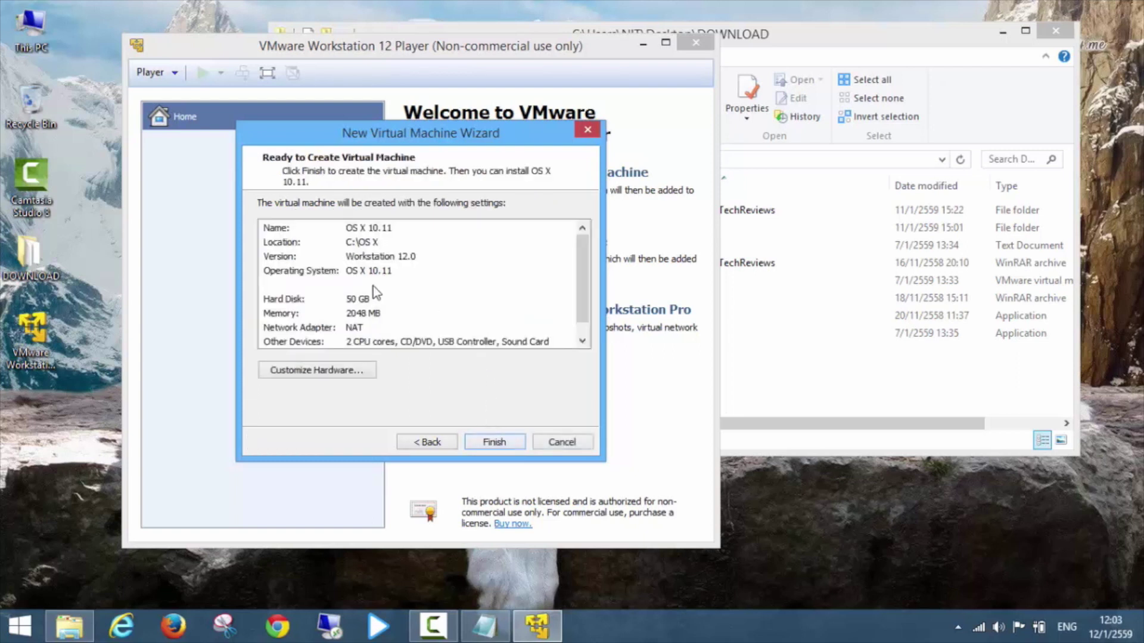
click(494, 442)
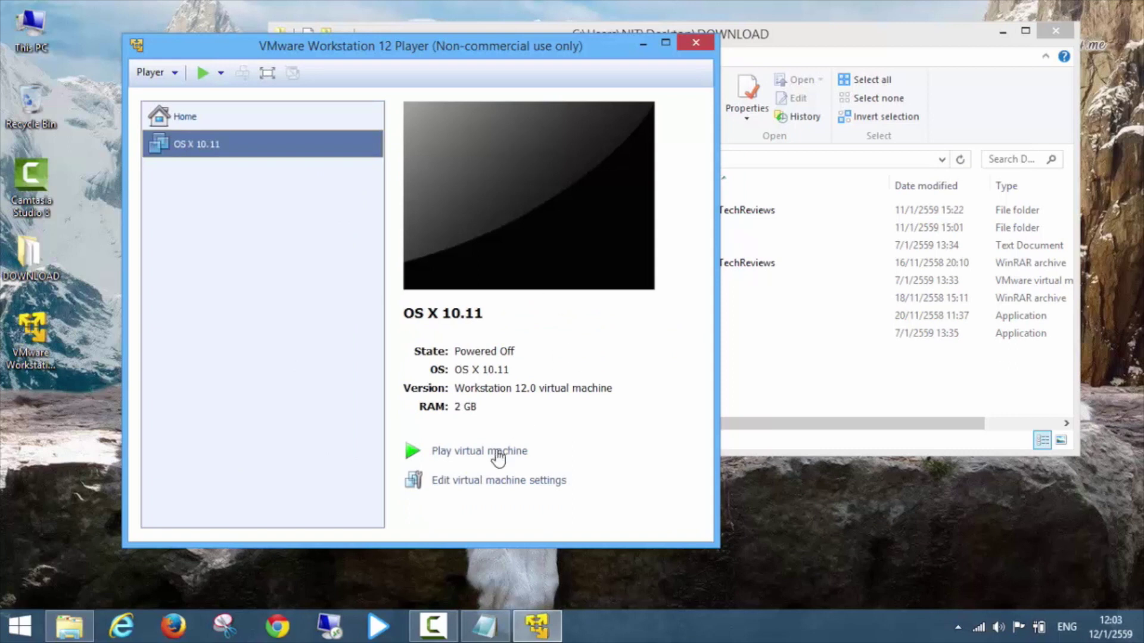
Raise the VM's memory to 4096 MB and its processor cores to 4.
click(475, 481)
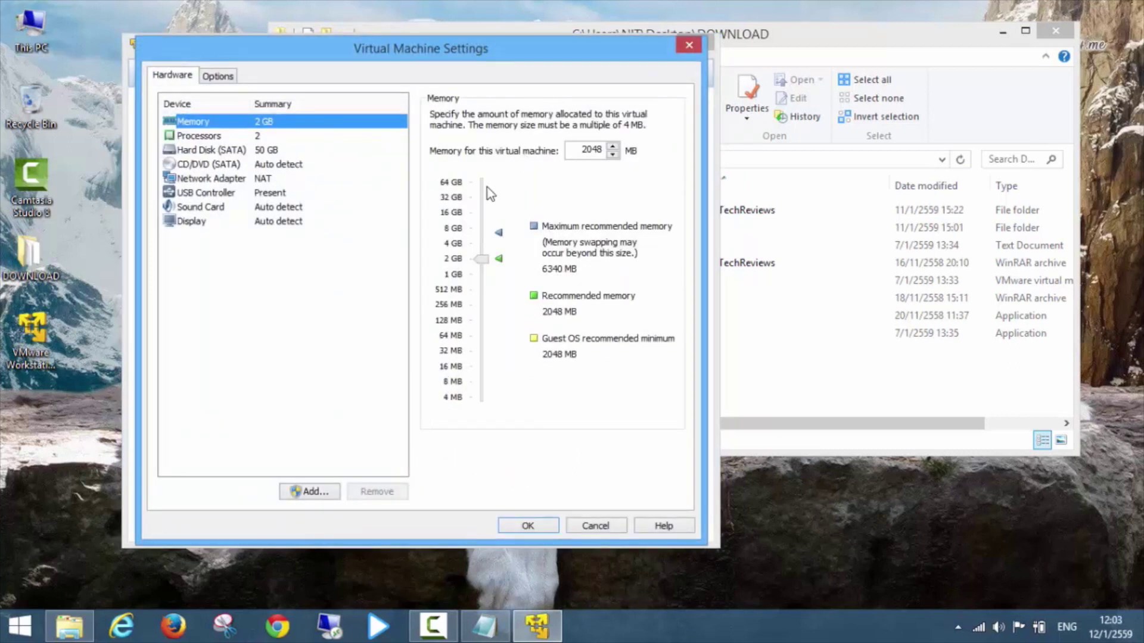
drag(480, 261, 482, 250)
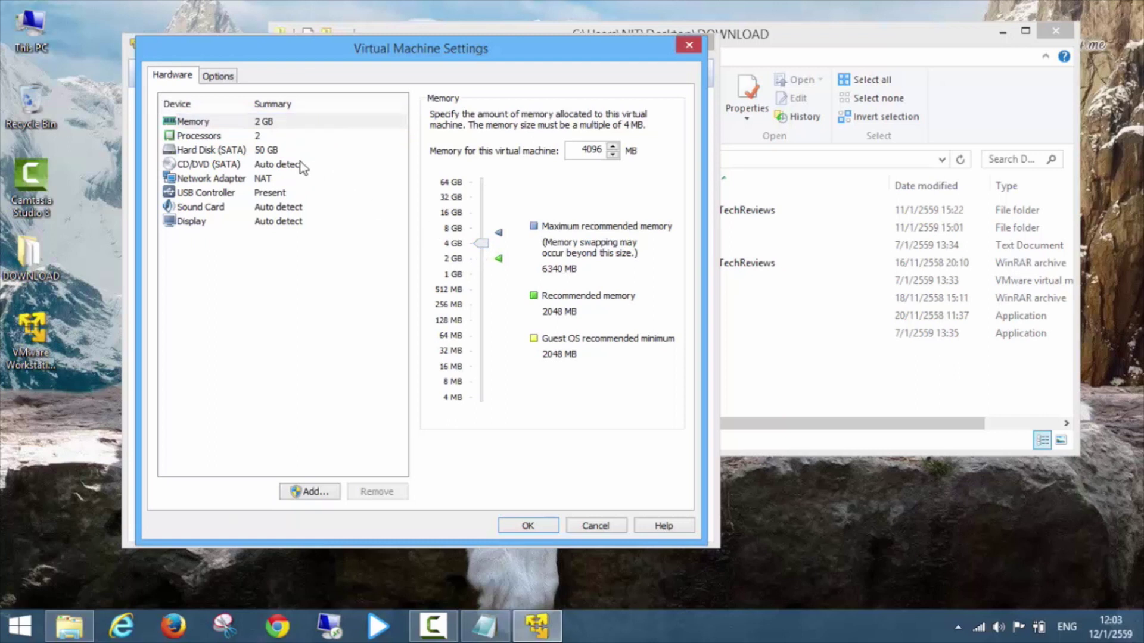
click(241, 137)
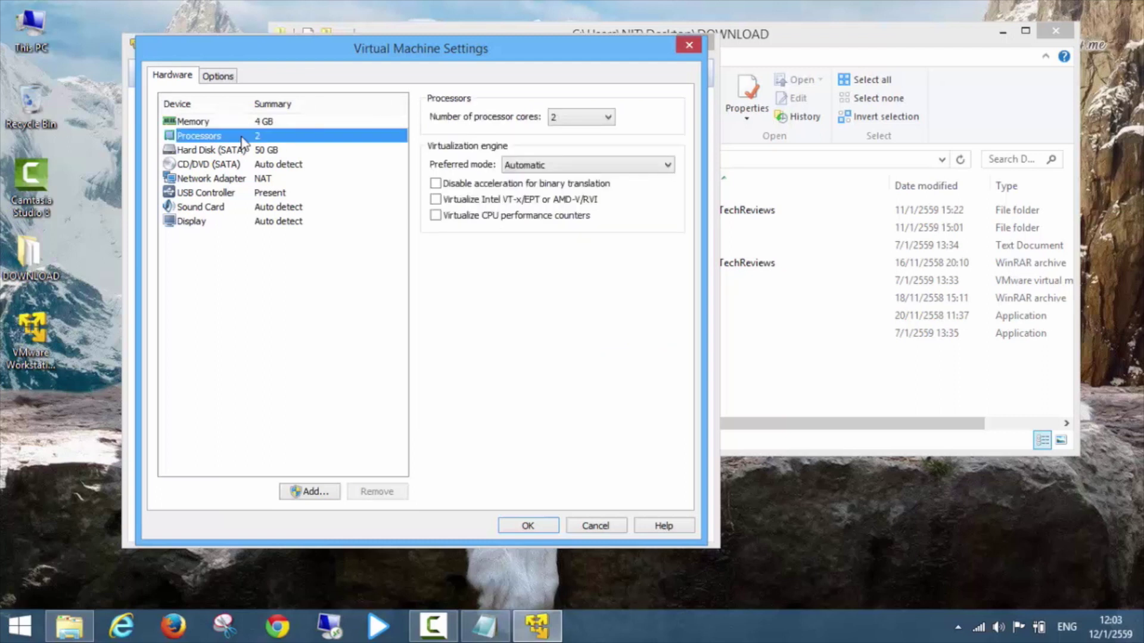
click(599, 119)
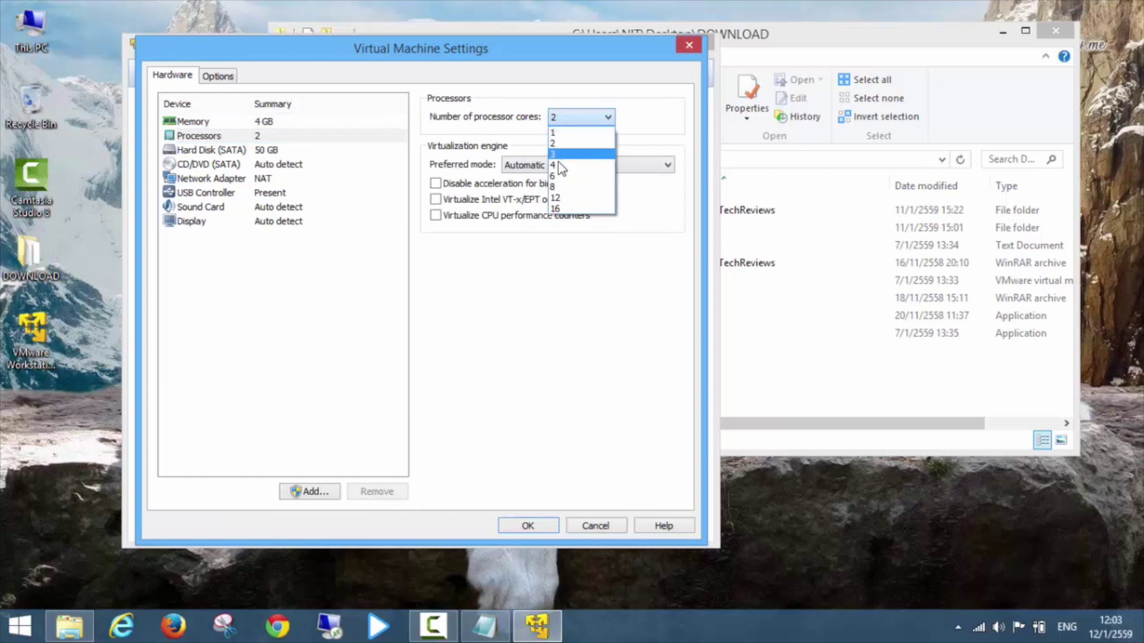
click(560, 166)
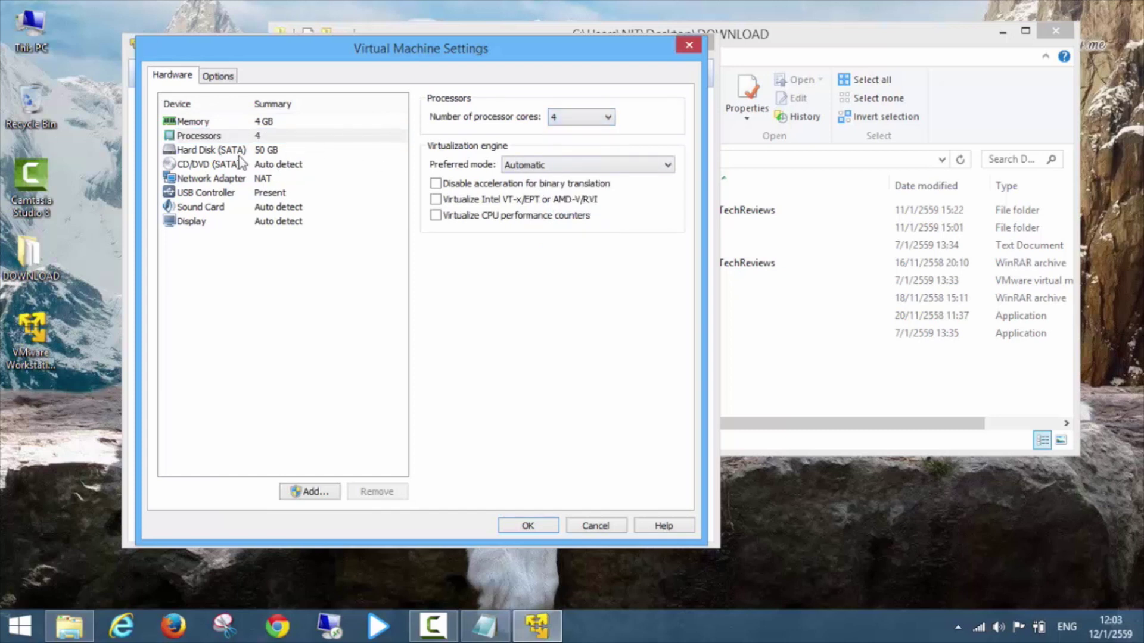
Remove the 50 GB SATA disk, stop CD/DVD connecting at power on, and begin adding hardware.
click(219, 152)
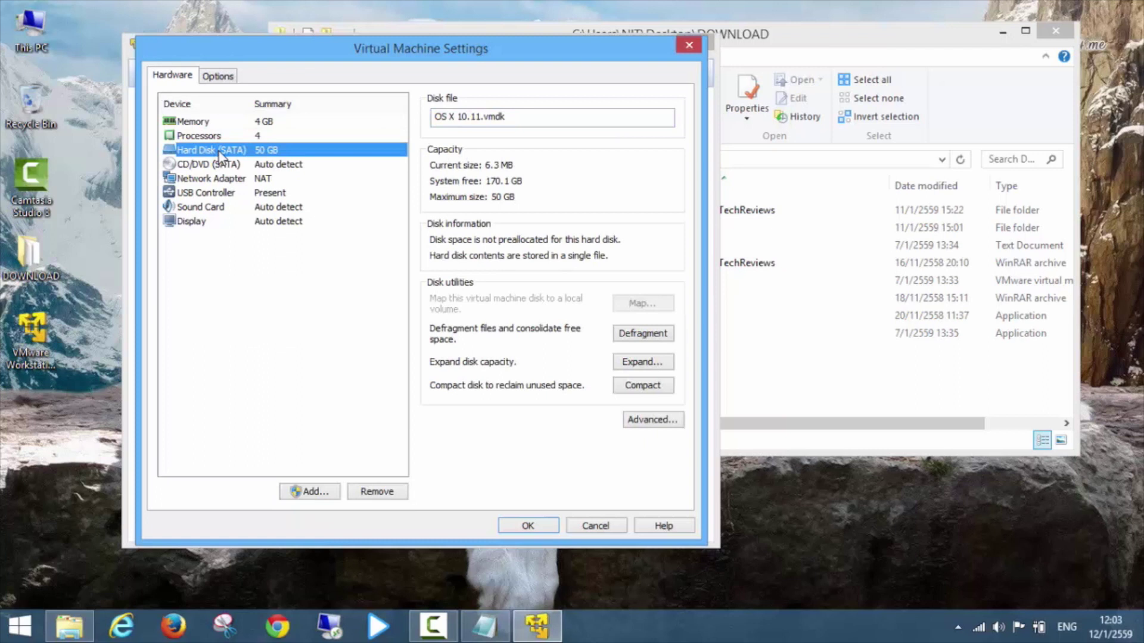
click(376, 492)
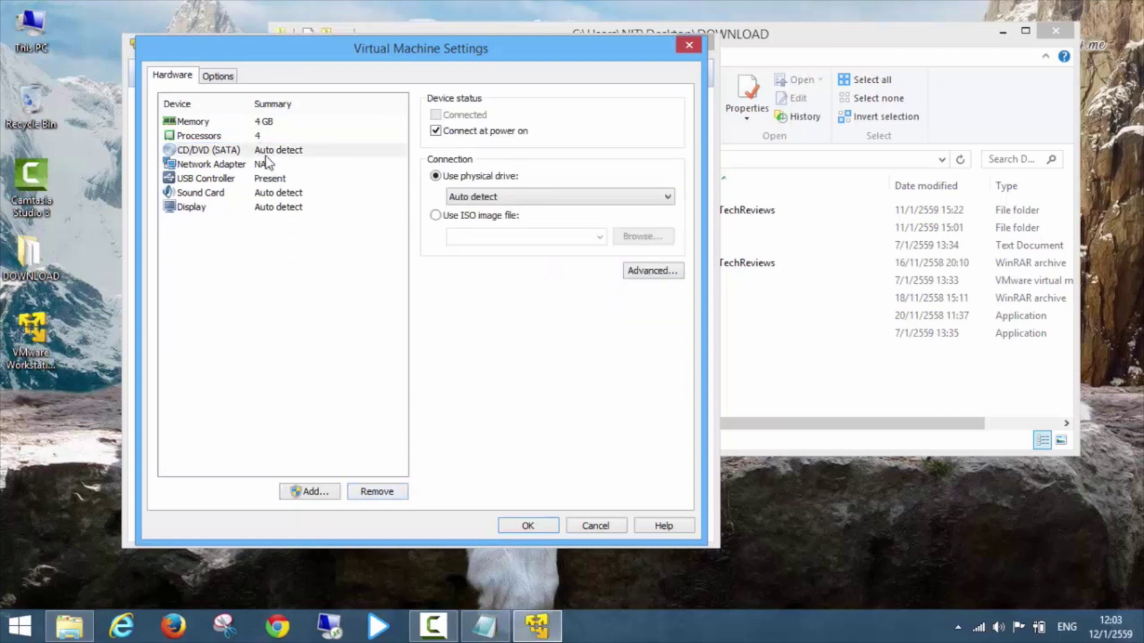
click(436, 131)
click(292, 322)
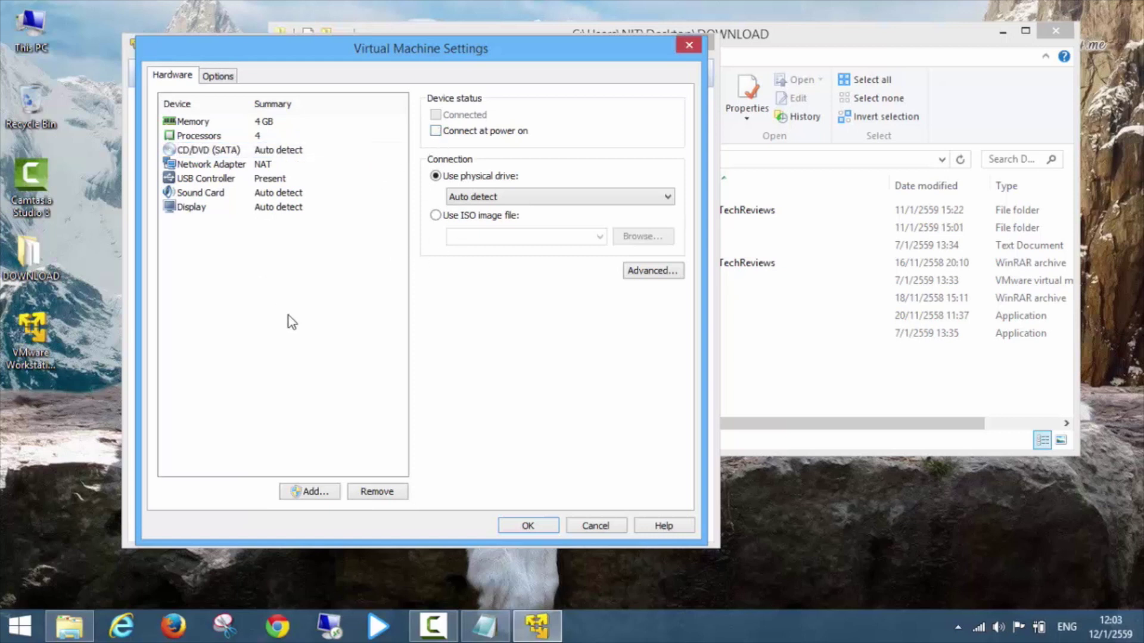
click(301, 493)
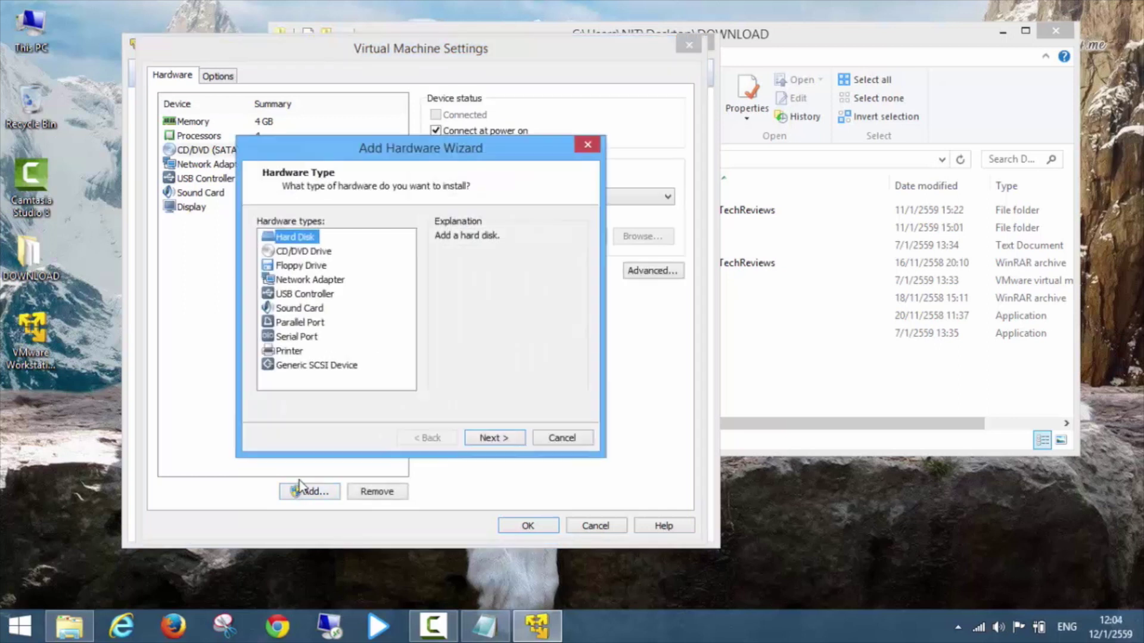
Choose a SATA hard disk from an existing virtual disk, then open the El Capitan download folder.
click(490, 437)
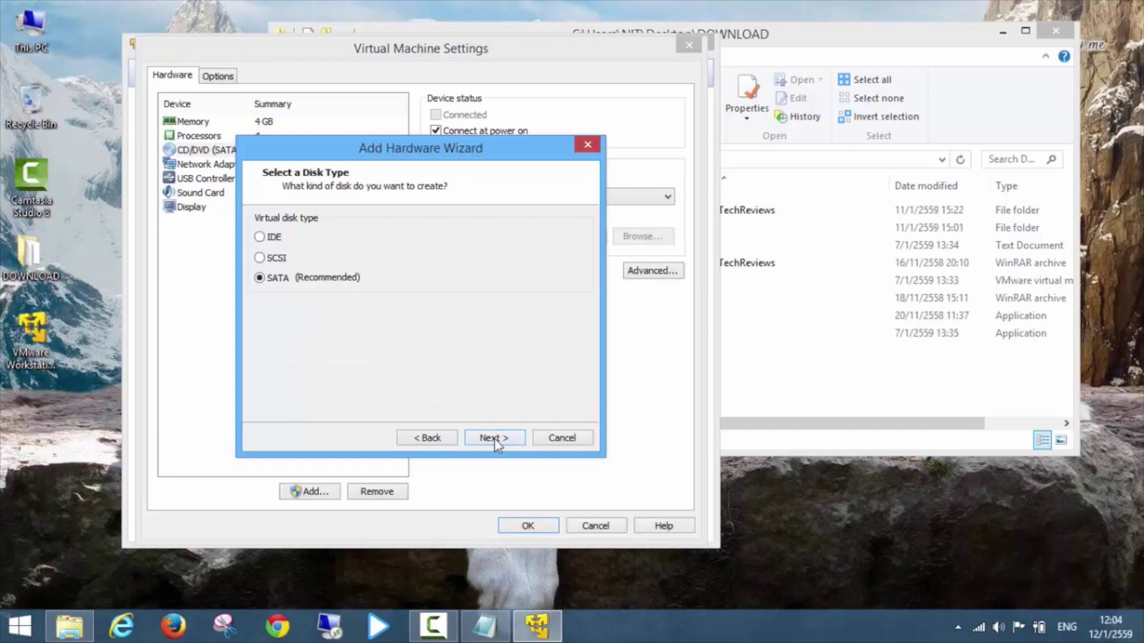
click(493, 438)
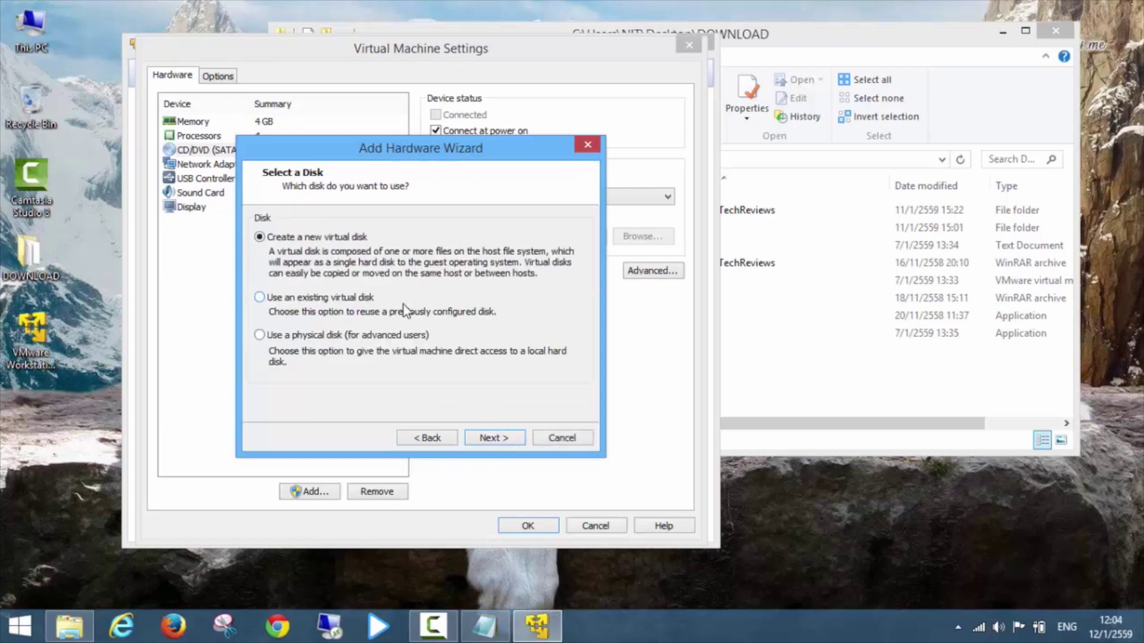
click(369, 304)
click(798, 380)
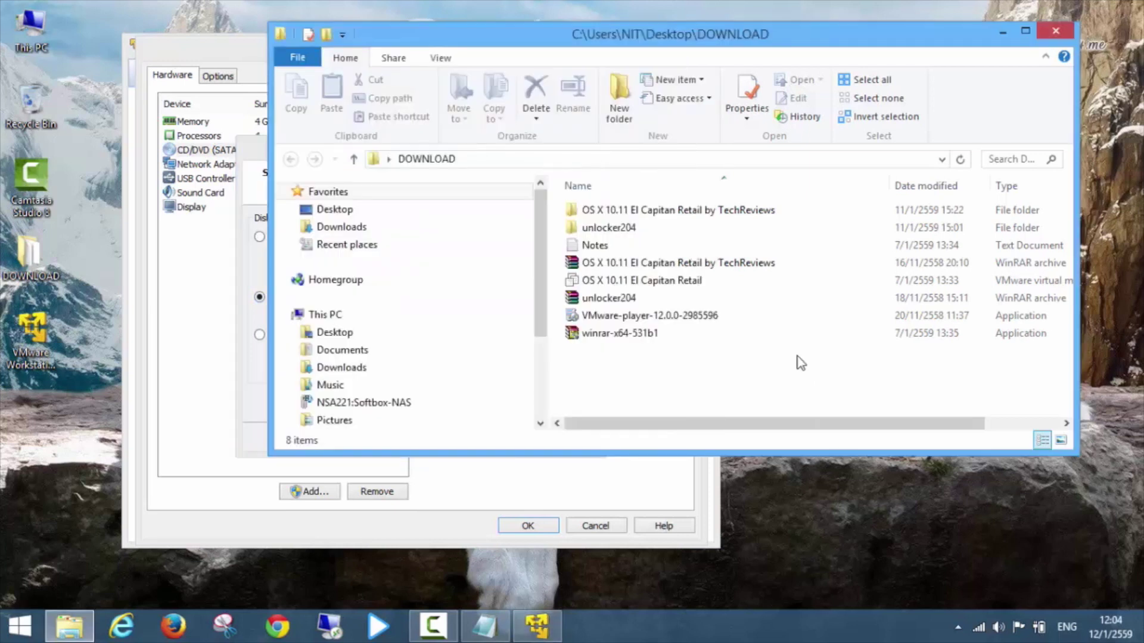
double_click(679, 216)
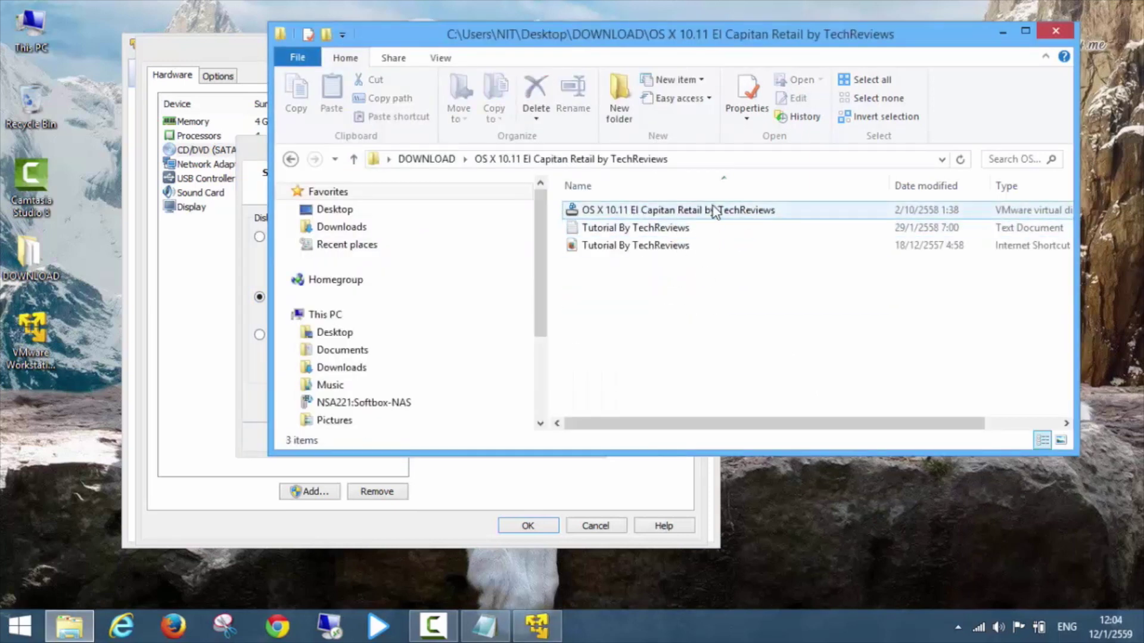
Move the three El Capitan files into C:\OS X.
drag(721, 290, 627, 212)
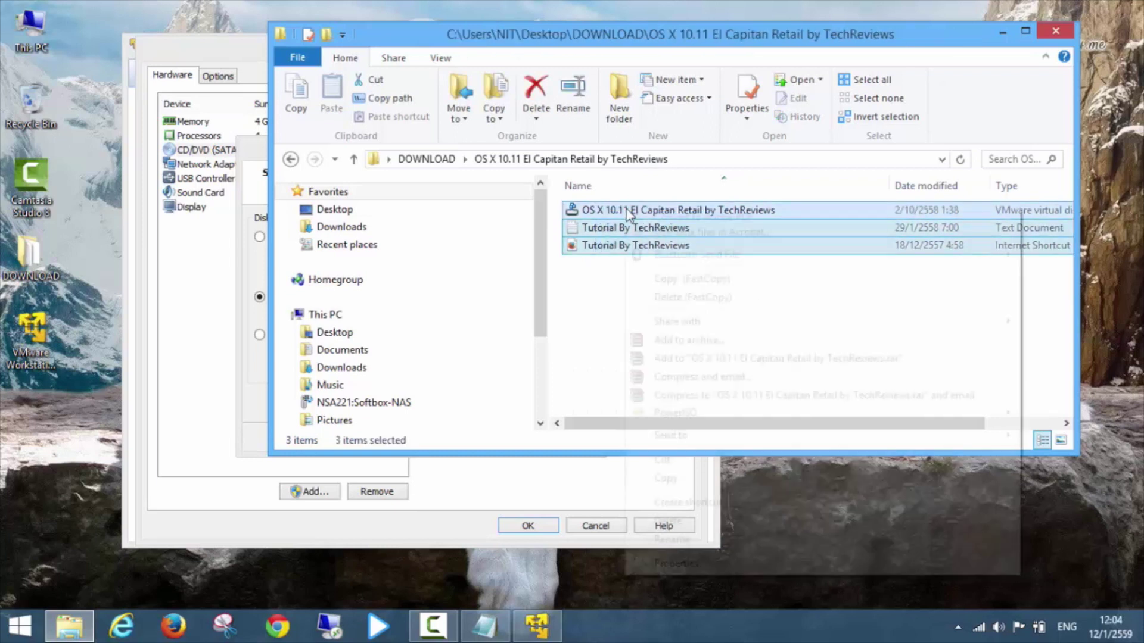
right_click(626, 212)
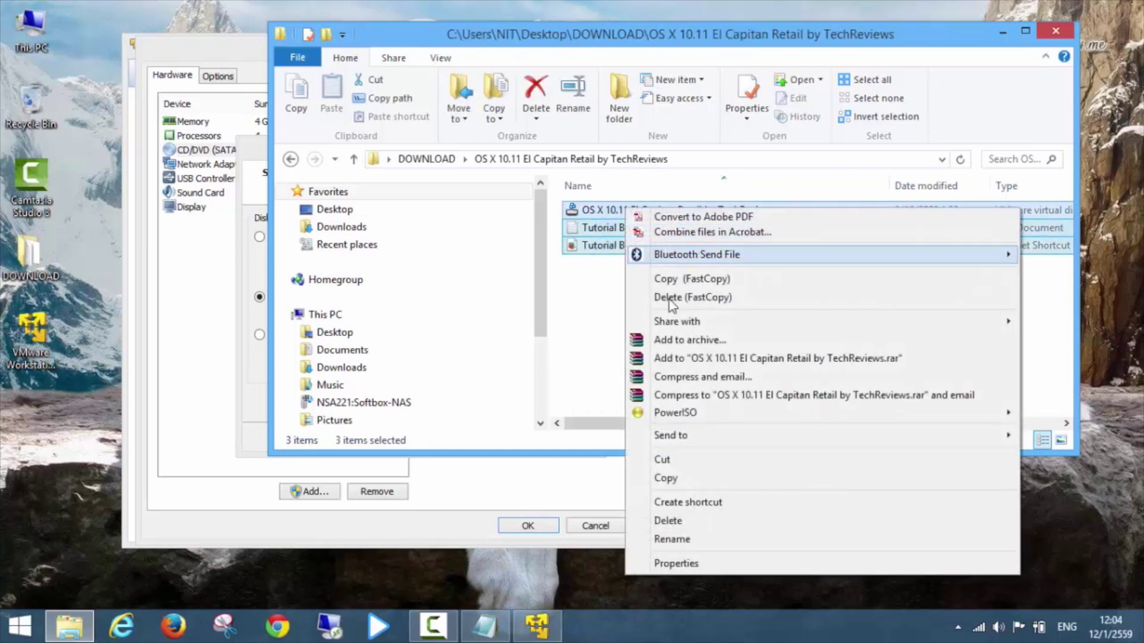
click(662, 460)
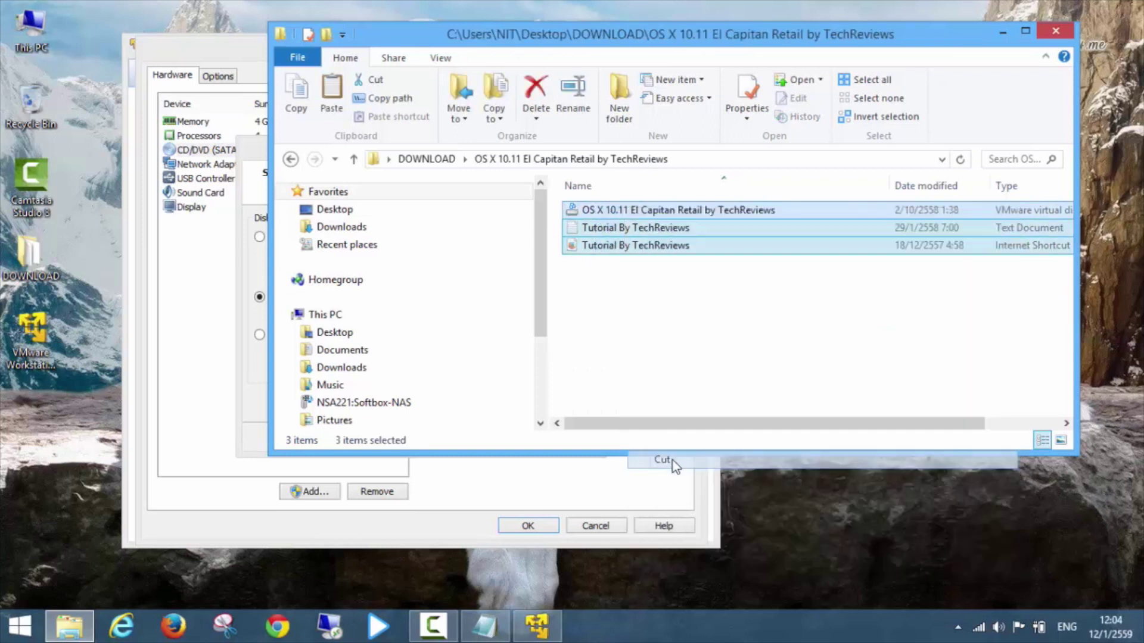
click(342, 315)
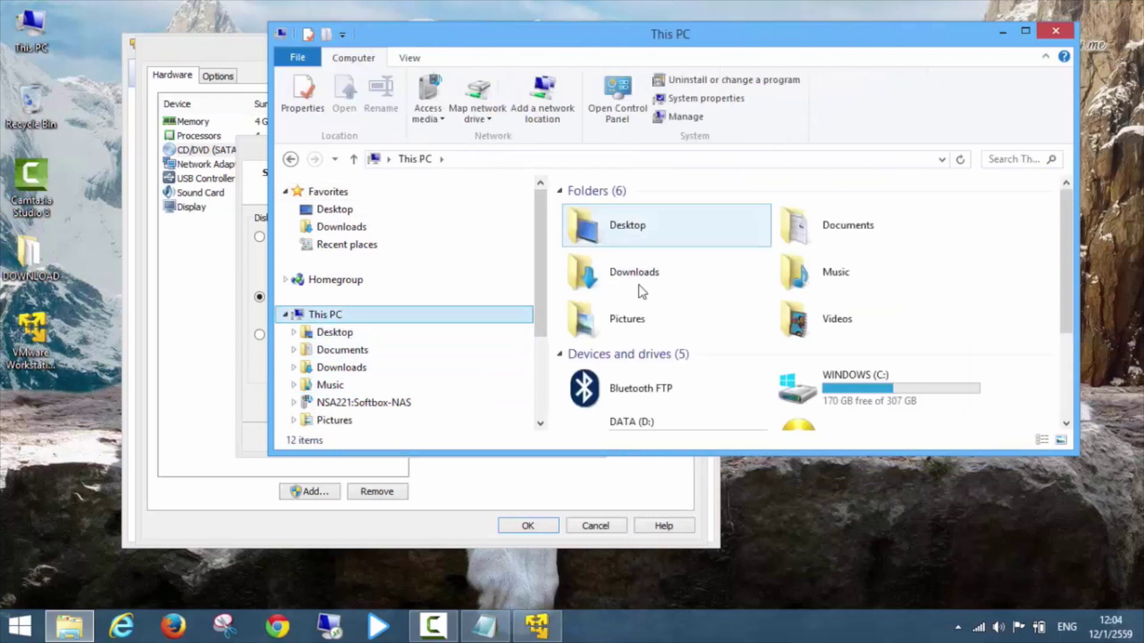
double_click(804, 384)
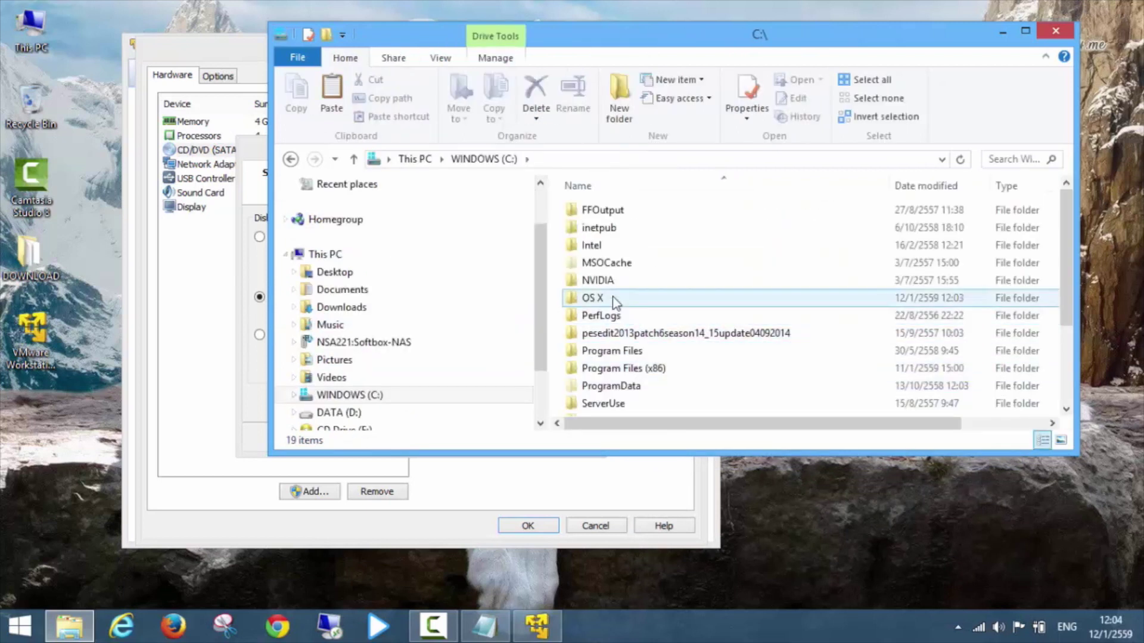
double_click(616, 298)
right_click(710, 388)
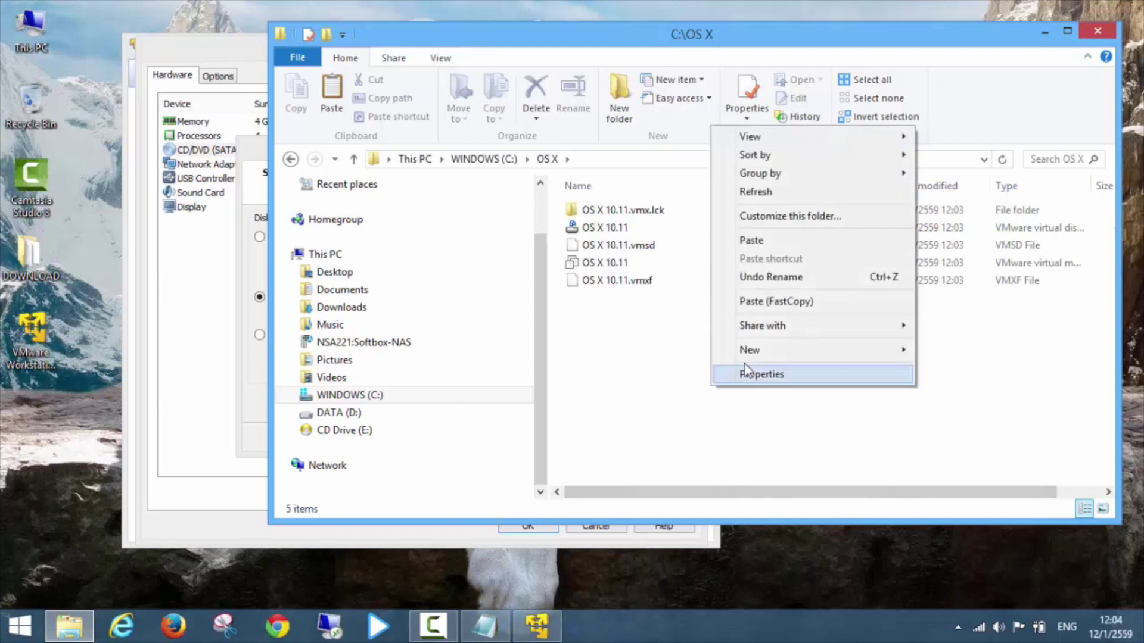
click(765, 241)
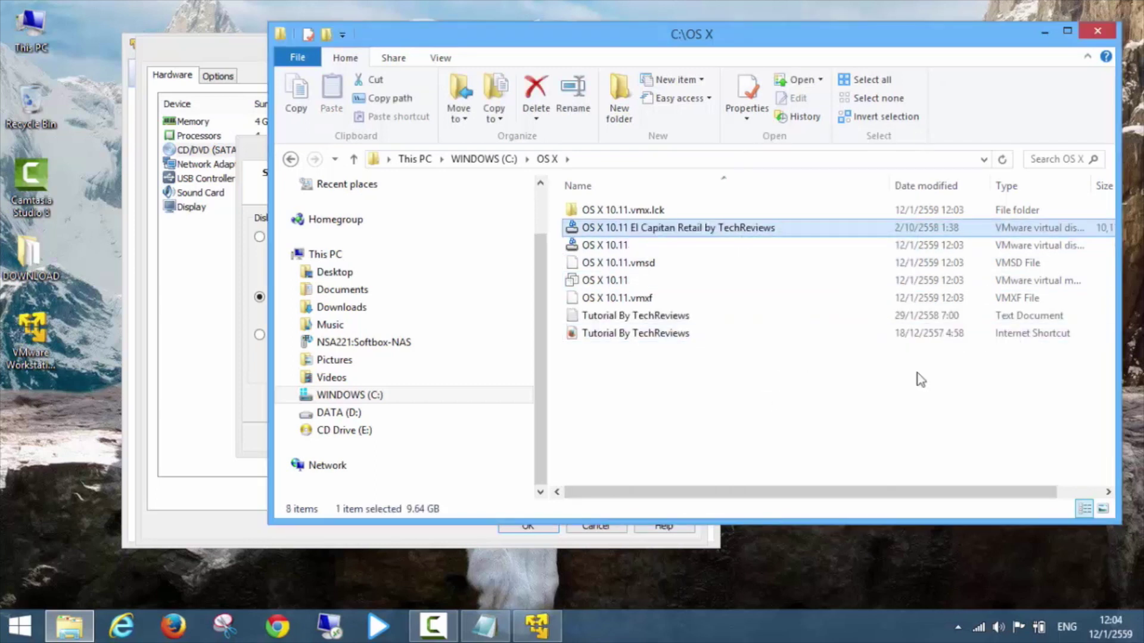
Delete the old OS X 10.11 disk and rename the El Capitan disk to OS X 10.11.
click(605, 245)
key(Delete)
click(614, 245)
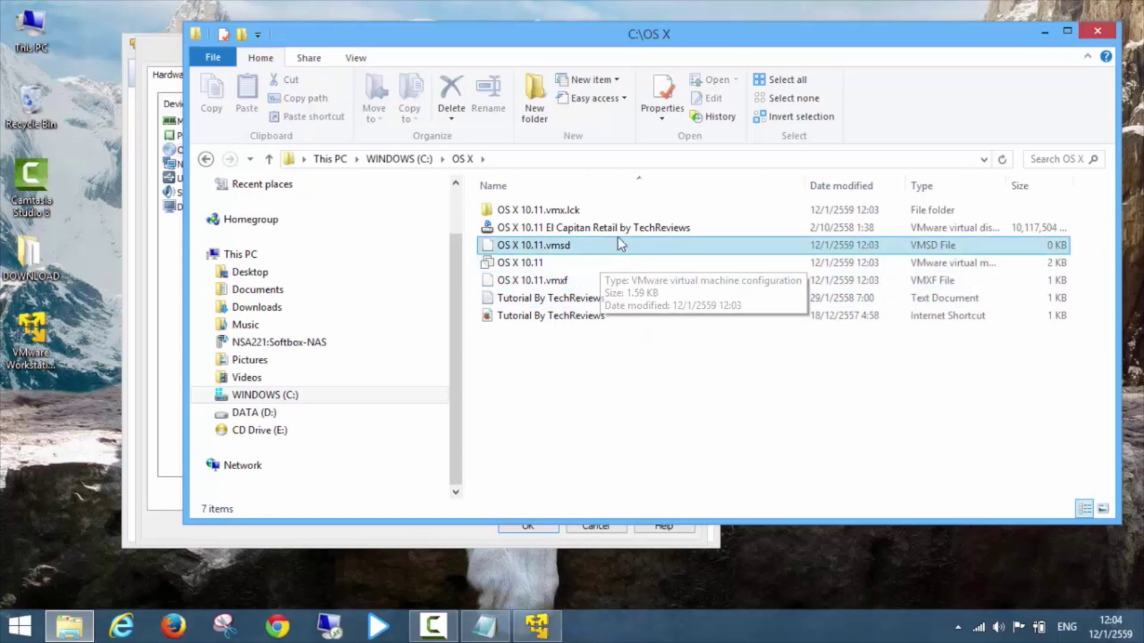
click(619, 230)
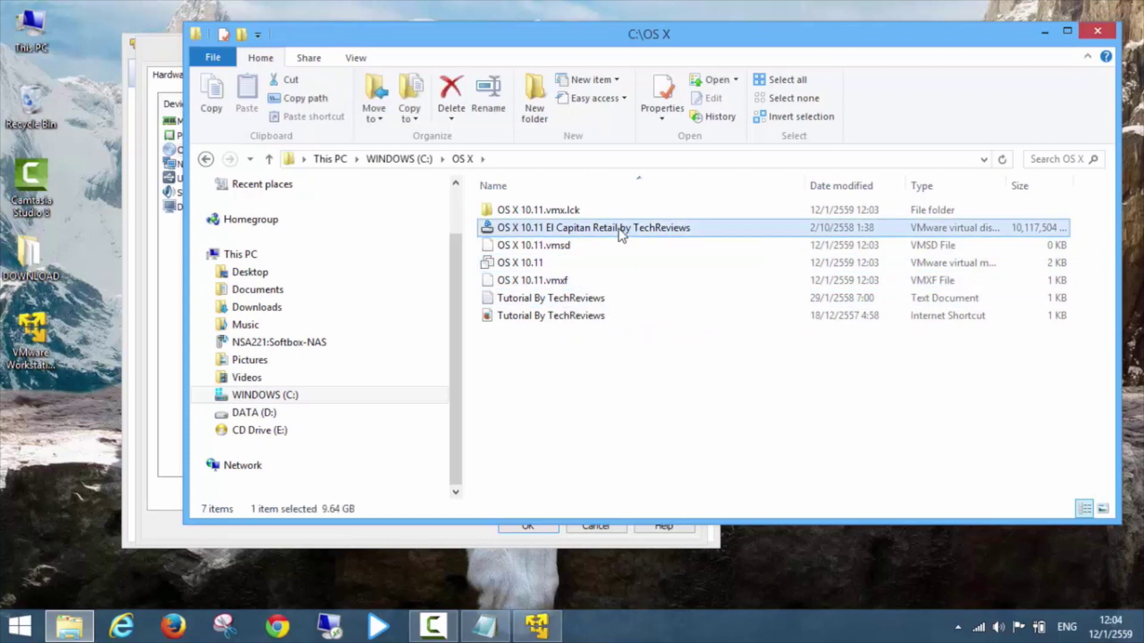
click(555, 232)
drag(544, 228, 691, 228)
key(BackSpace)
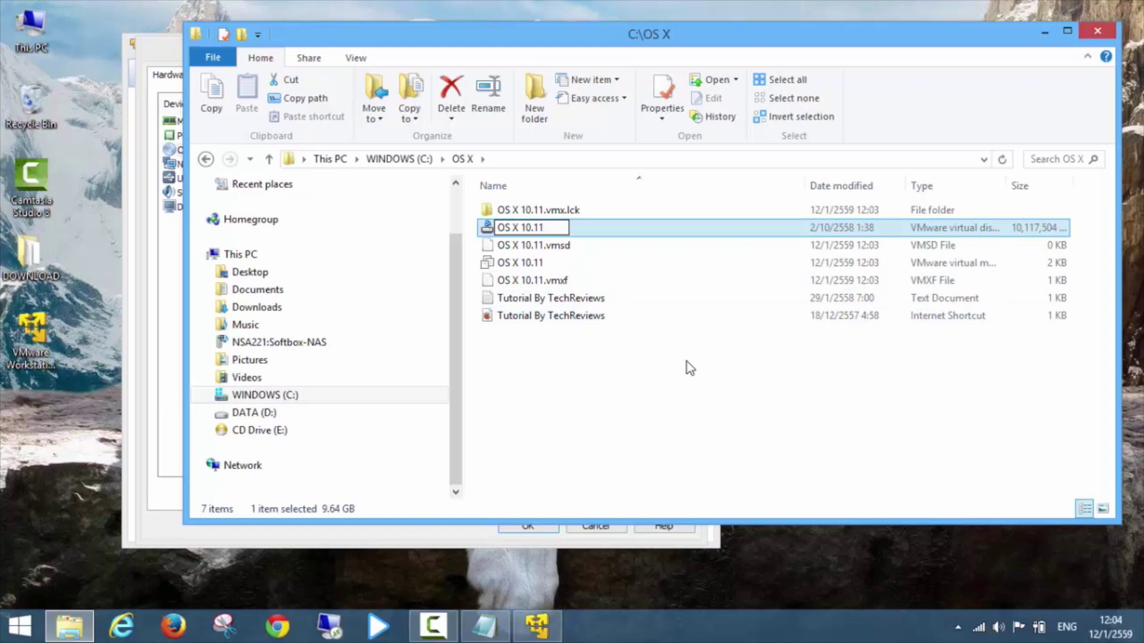
click(688, 362)
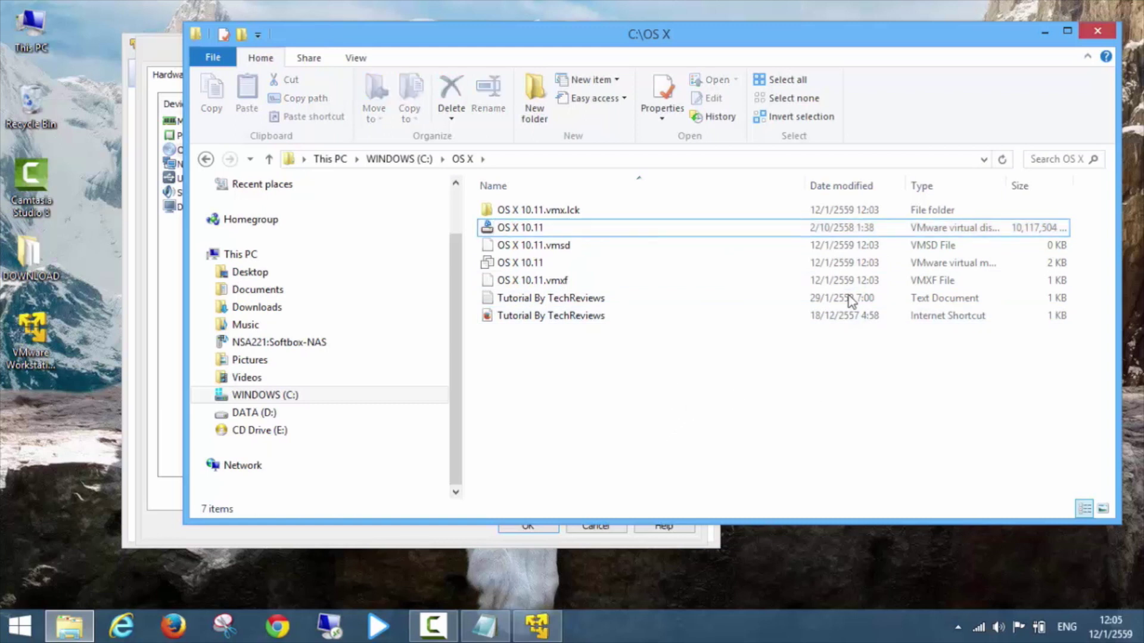
drag(859, 42, 872, 73)
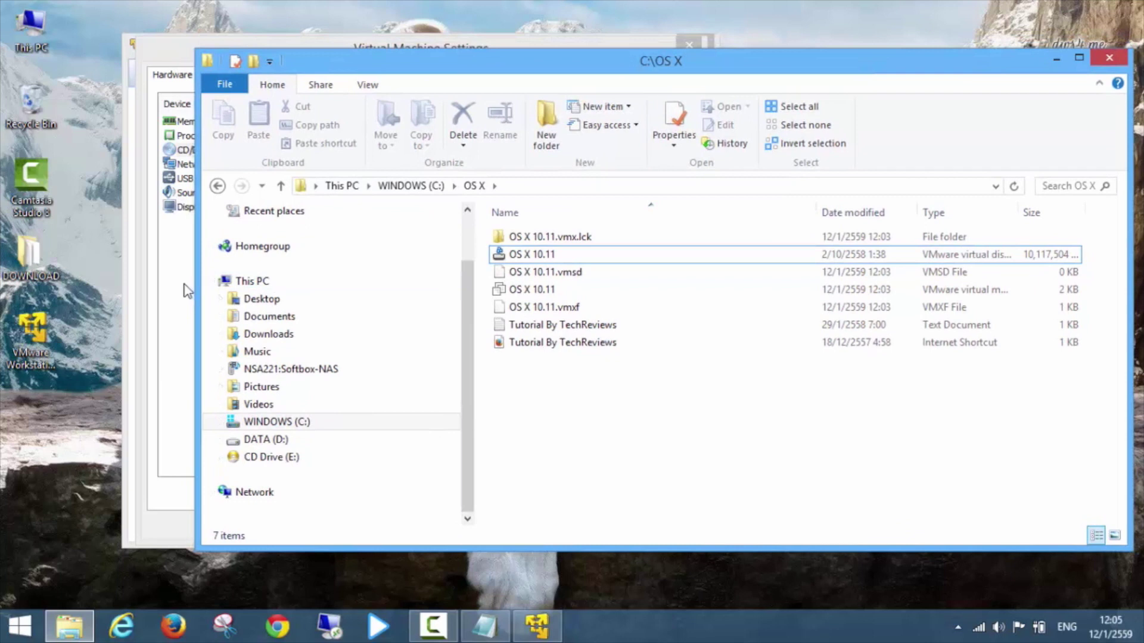
Select C:\OS X\OS X 10.11.vmdk as the existing disk file.
click(187, 291)
click(505, 441)
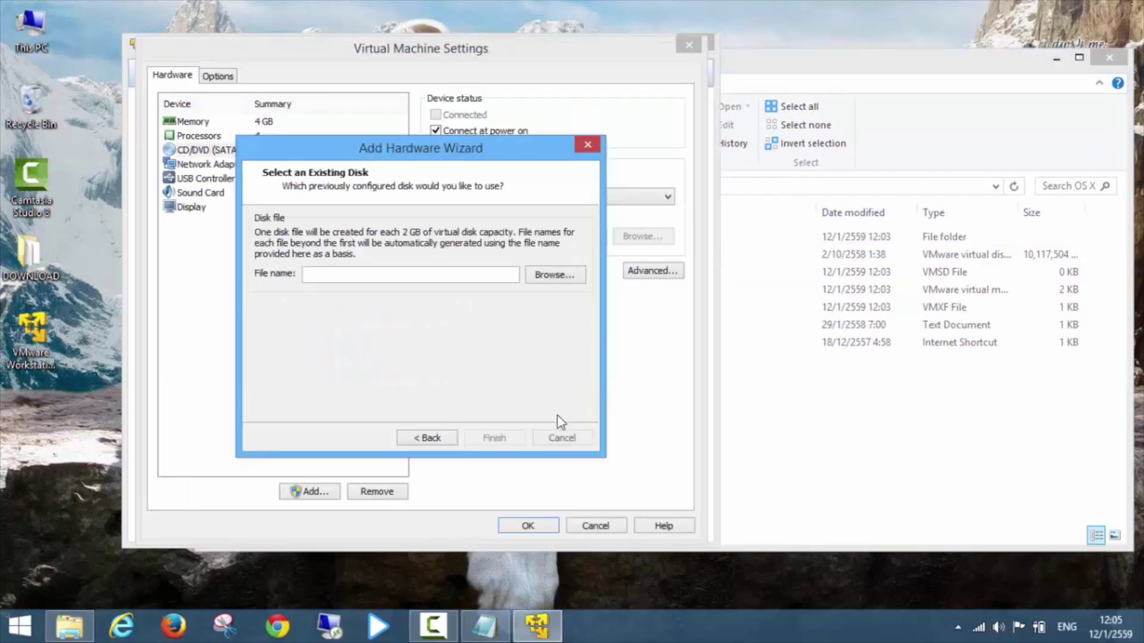
click(567, 278)
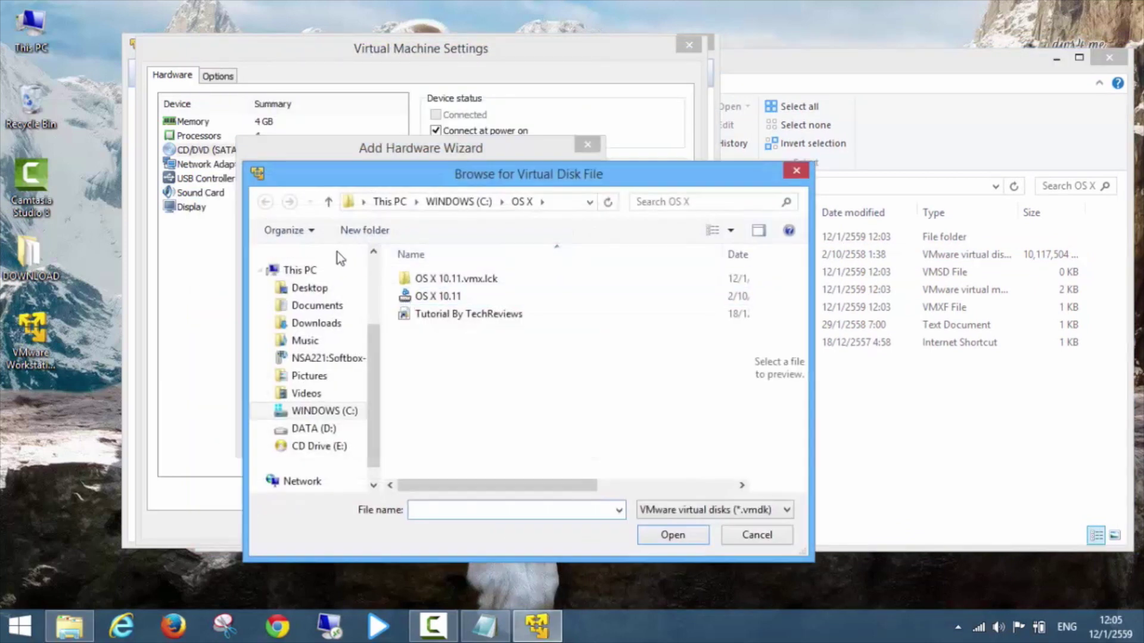
click(384, 201)
scroll(504, 438, down, 2)
double_click(491, 455)
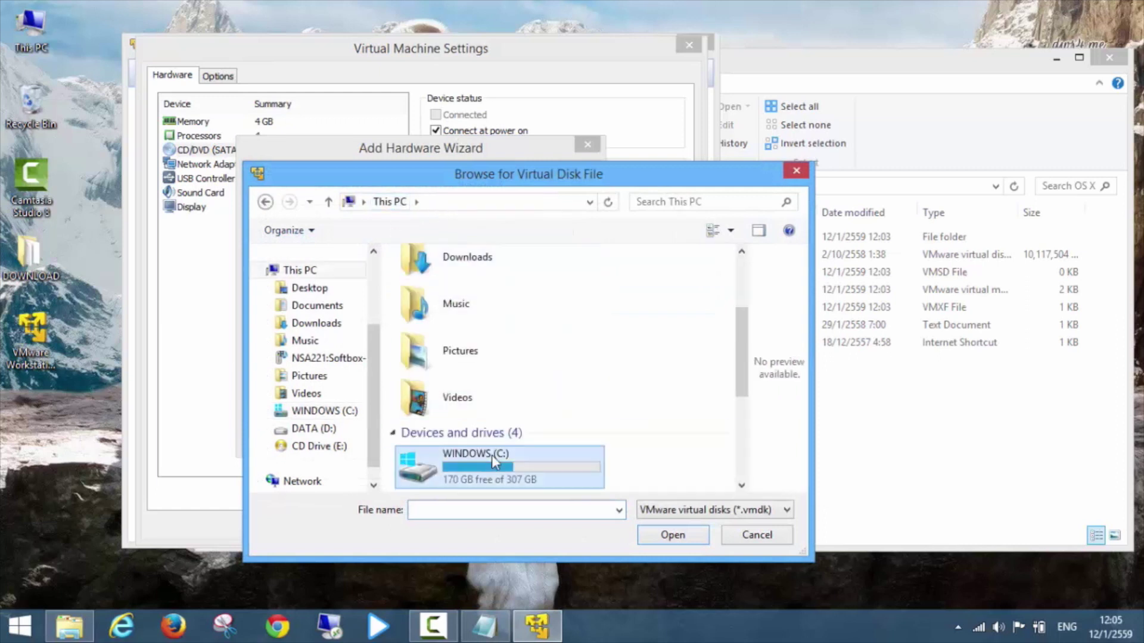
click(434, 366)
double_click(434, 366)
click(440, 297)
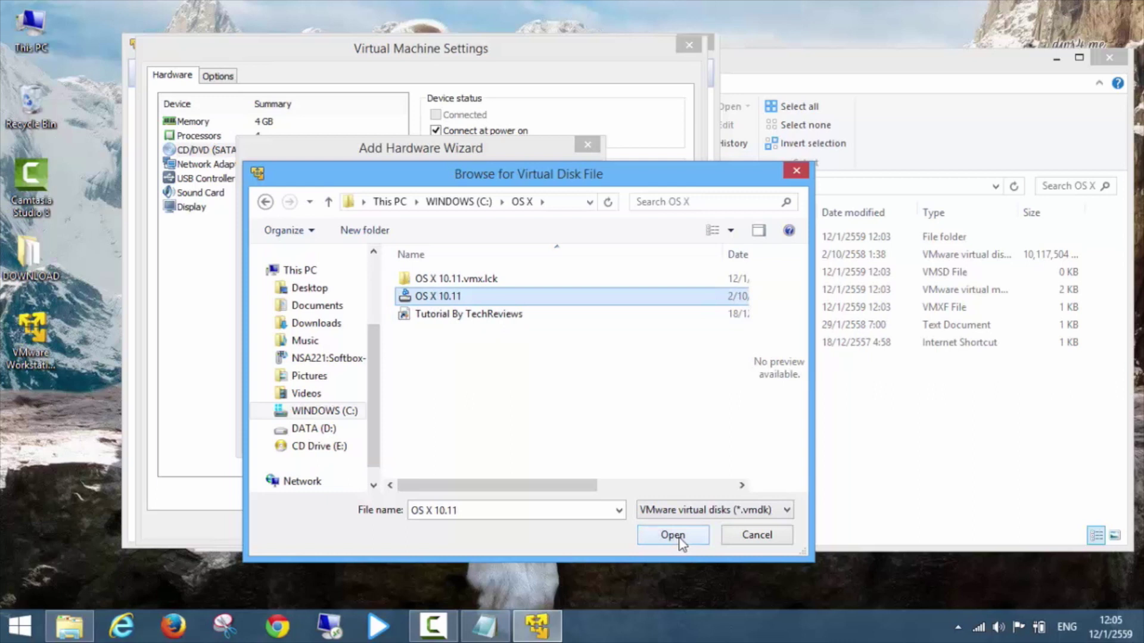
click(673, 535)
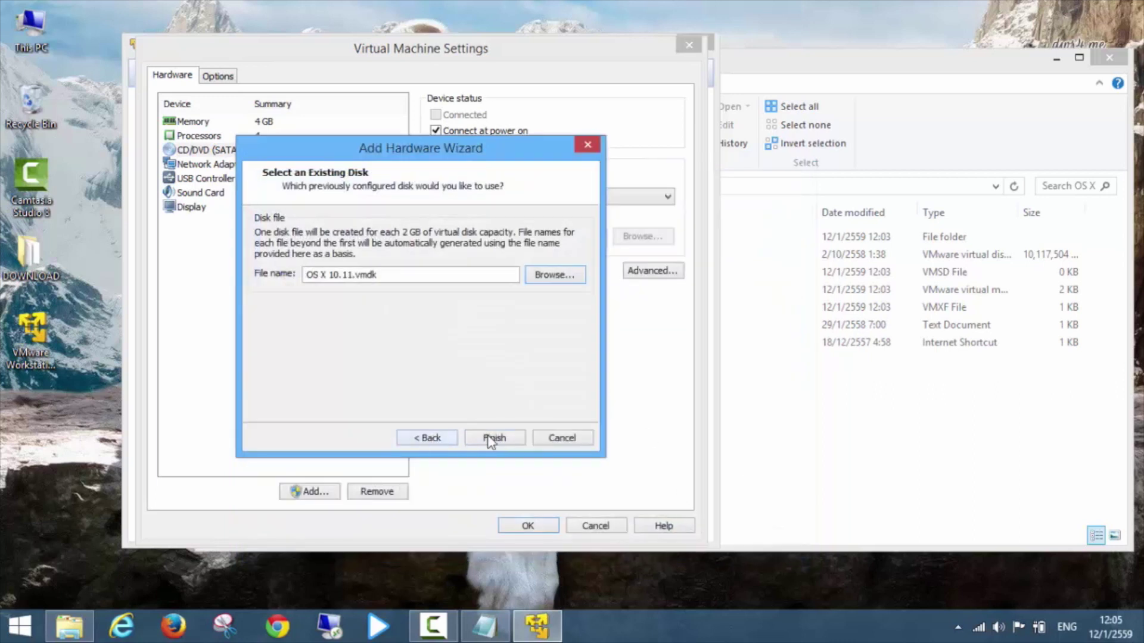
Finish adding the disk, keeping its existing format.
click(488, 437)
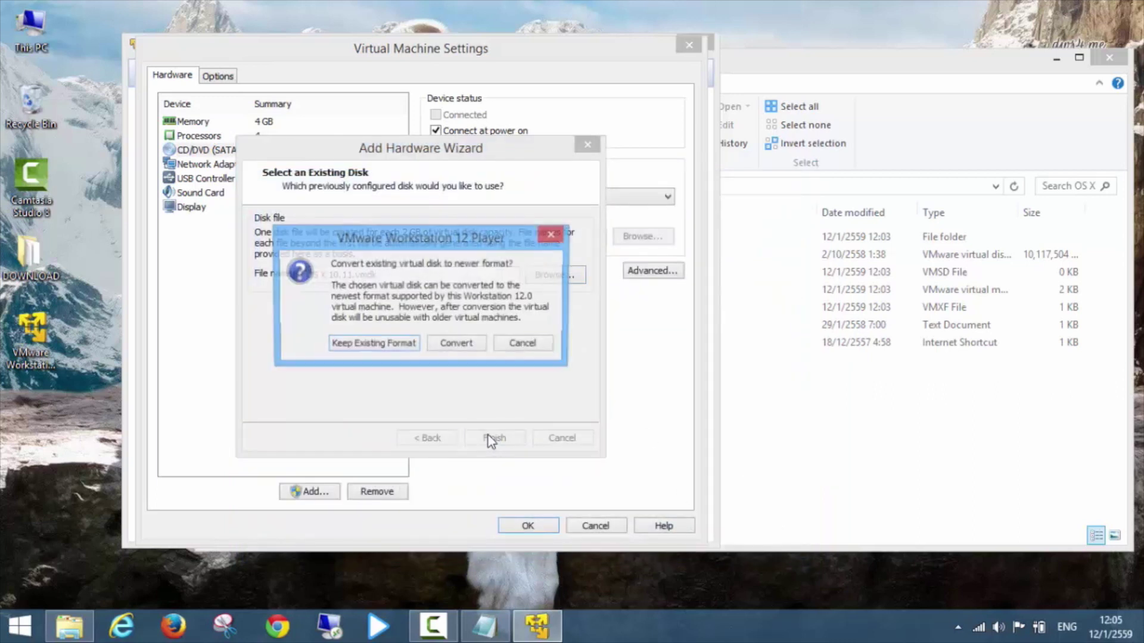
click(374, 345)
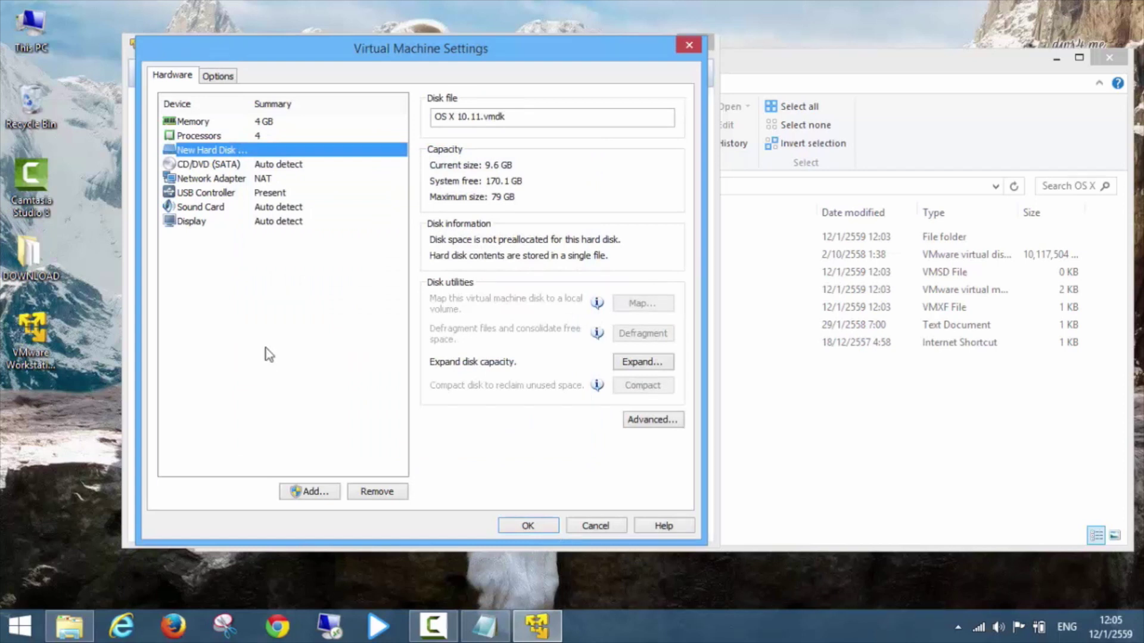
click(821, 480)
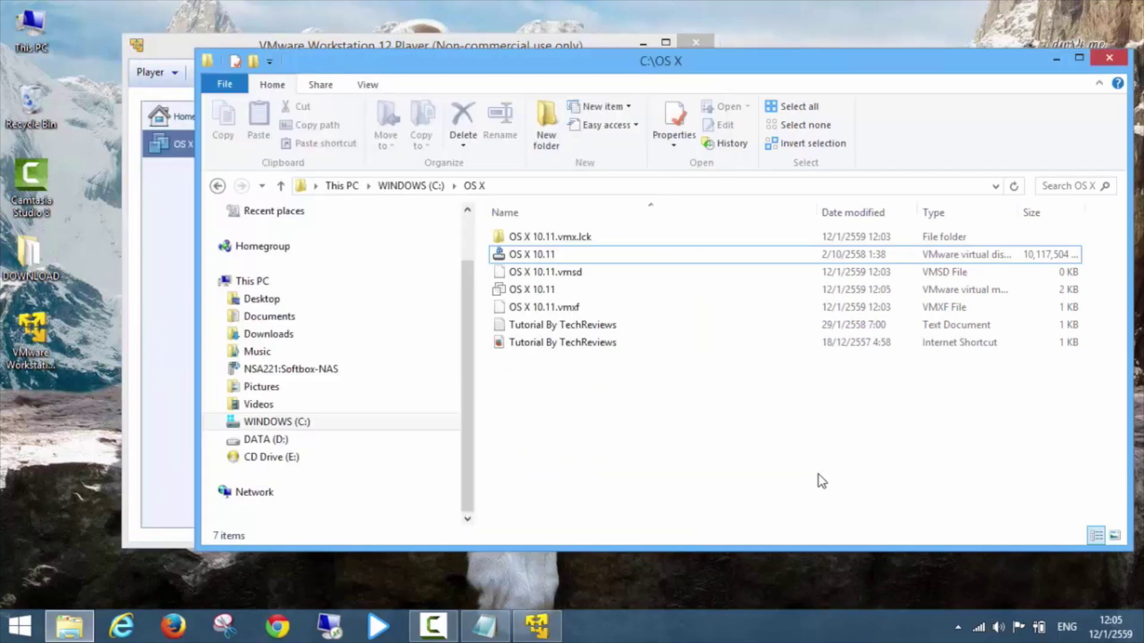
Open the OS X 10.11 .vmx configuration file in Notepad.
click(20, 626)
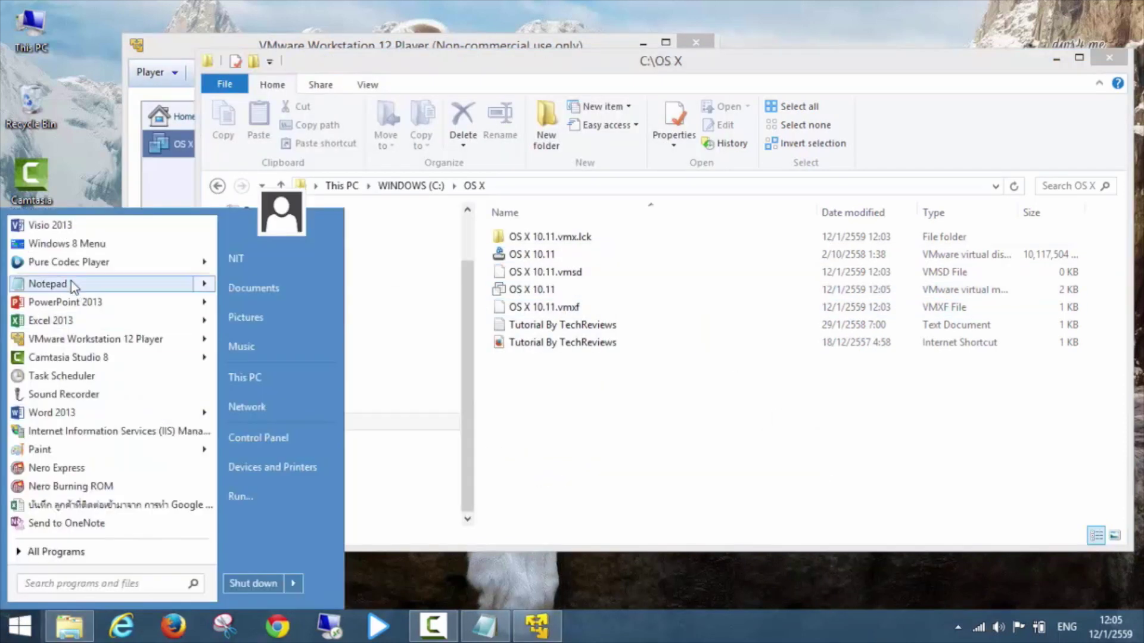
click(48, 284)
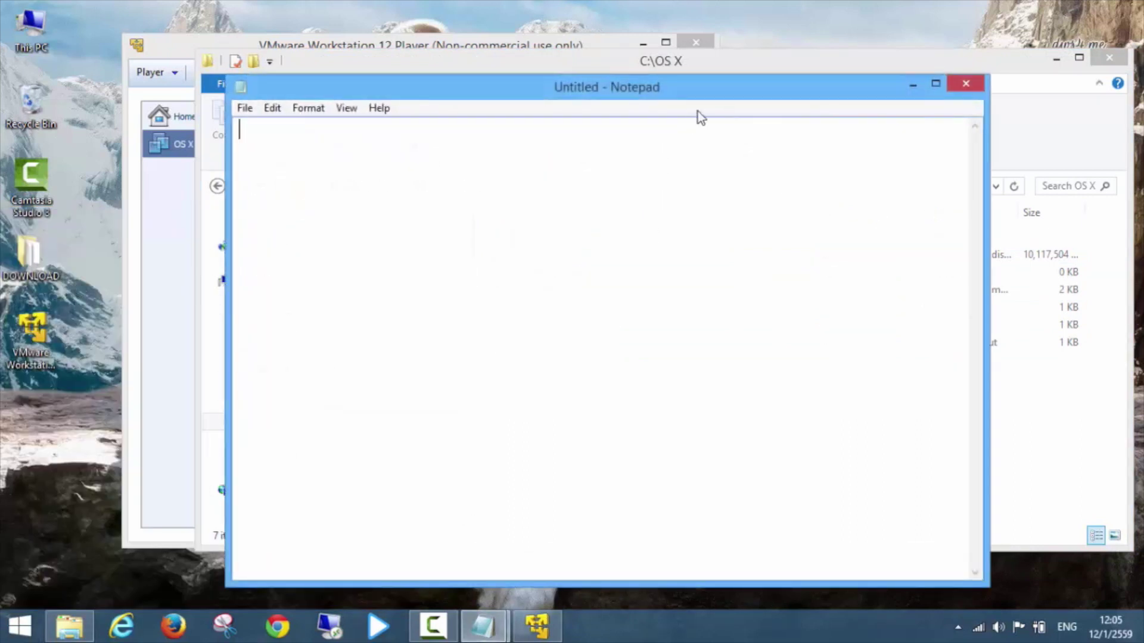
drag(715, 96, 534, 35)
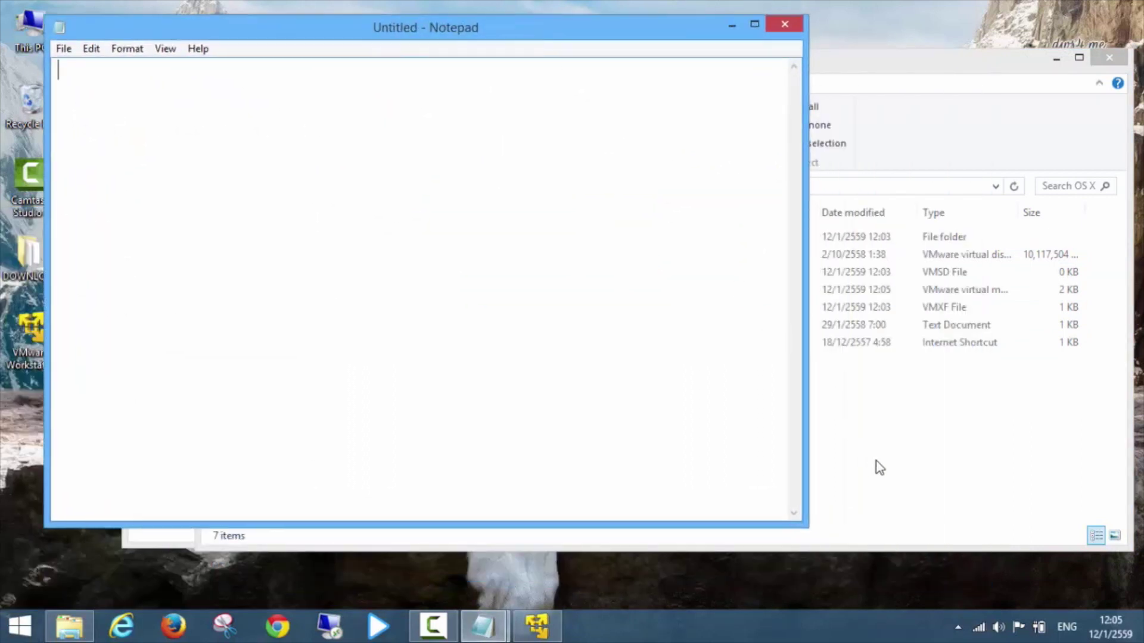
click(877, 461)
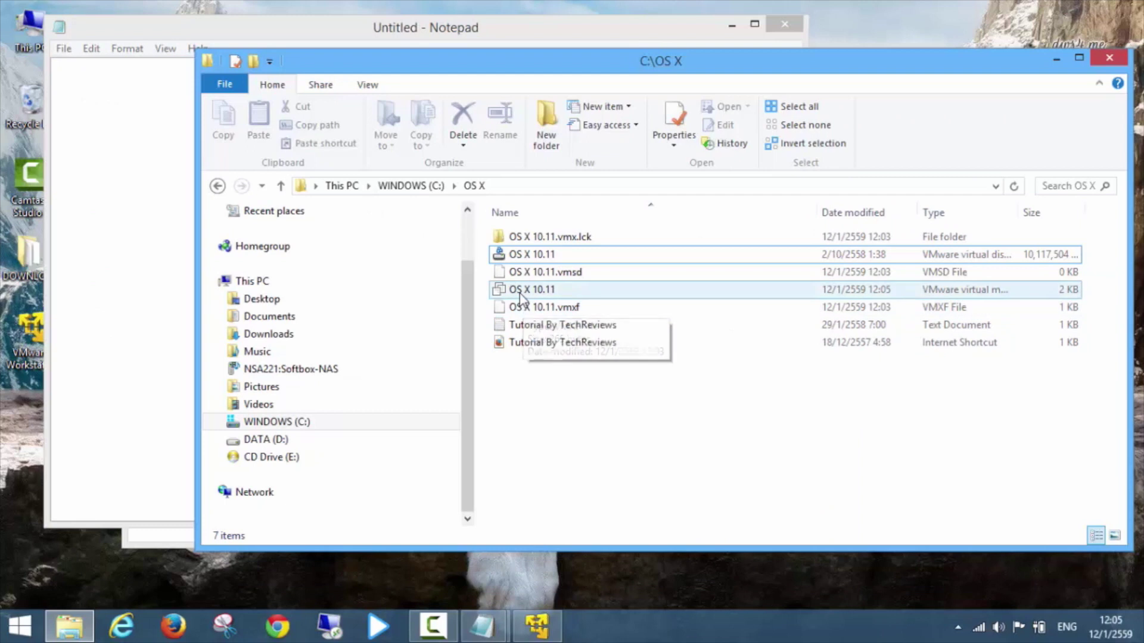
drag(520, 292, 130, 329)
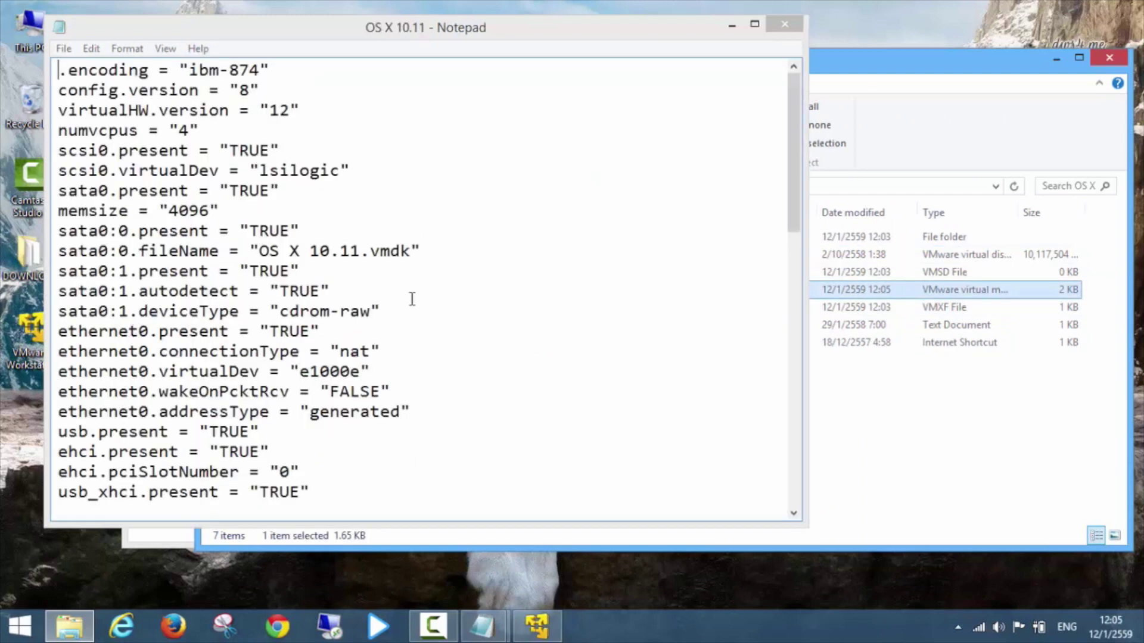
drag(789, 165, 766, 471)
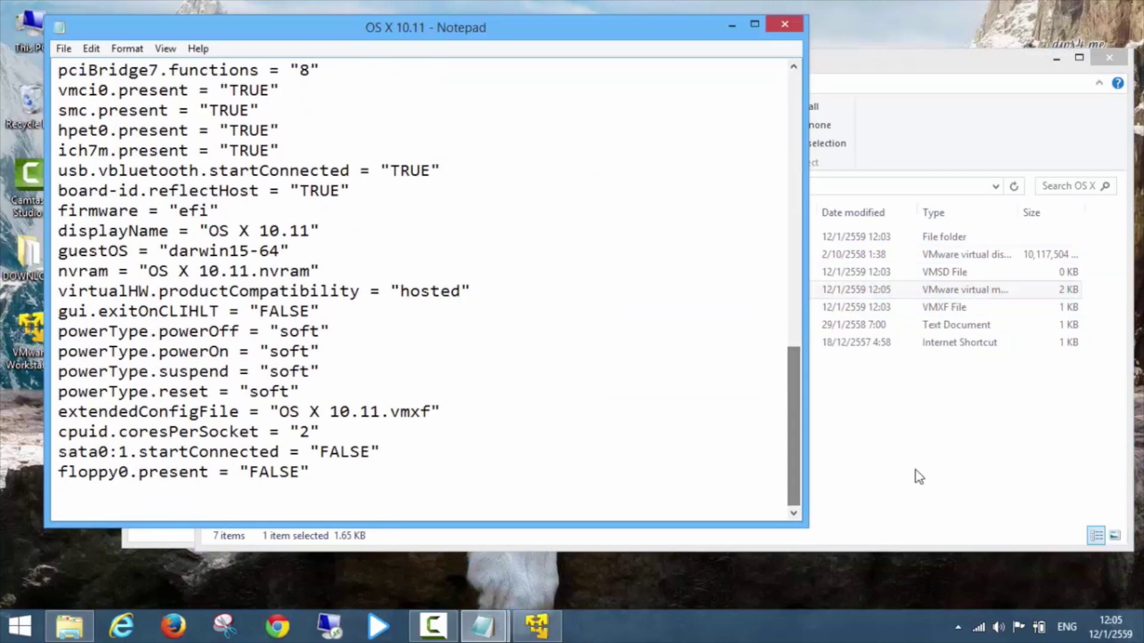
click(914, 474)
drag(850, 66, 851, 114)
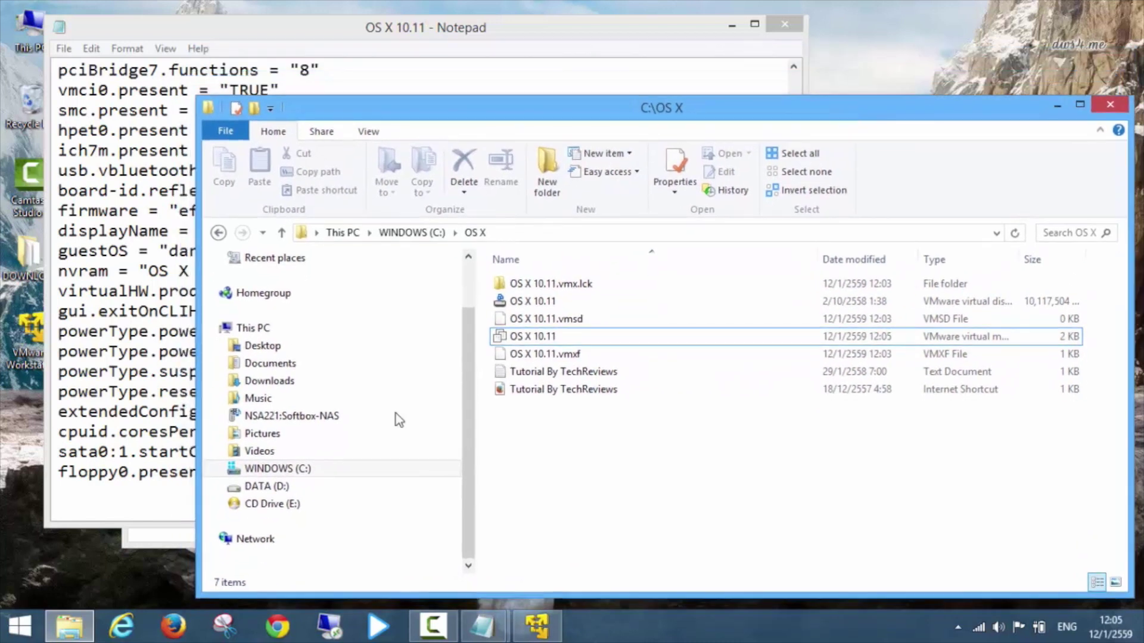
click(77, 617)
Copy the line smc.version = "0" from the Notes file in the download folder.
click(143, 566)
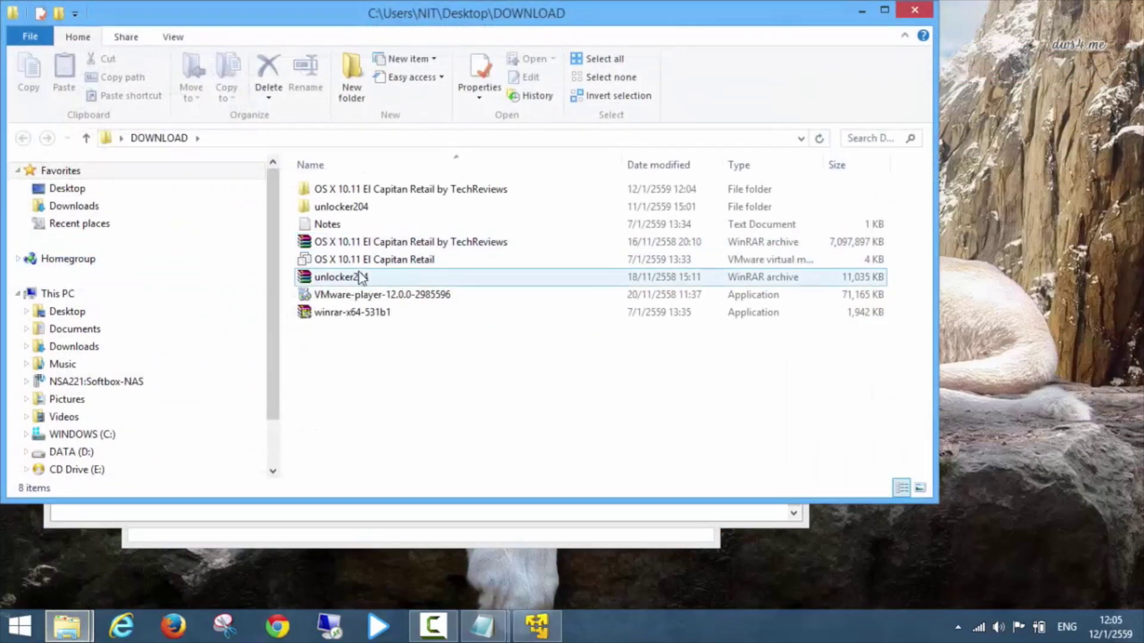
double_click(341, 231)
drag(462, 511, 296, 510)
right_click(326, 512)
click(345, 332)
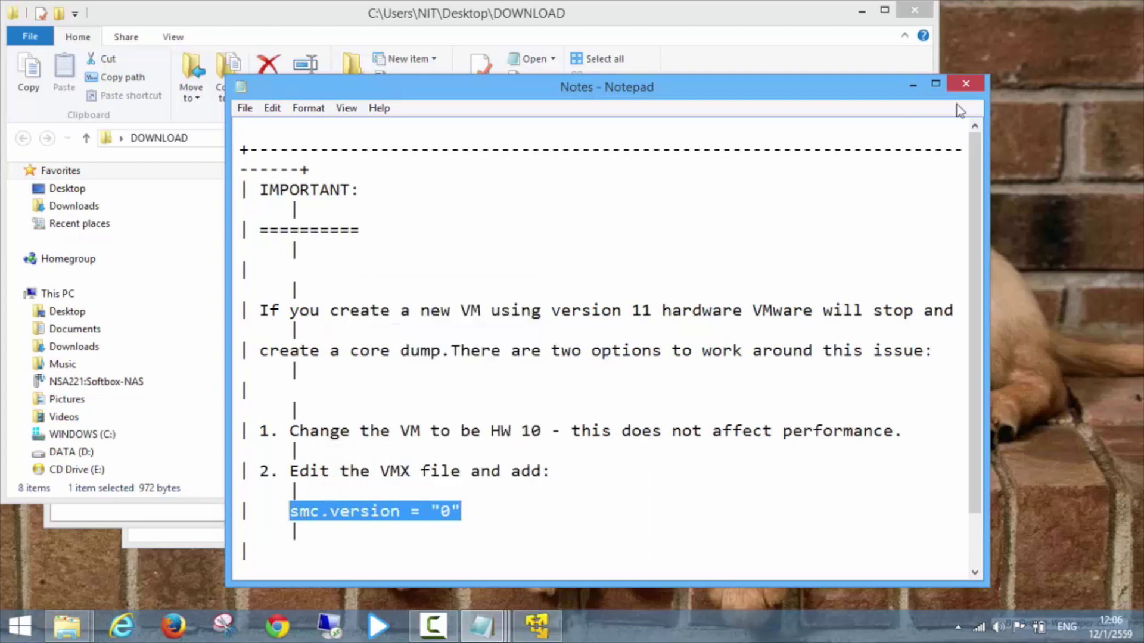
click(966, 84)
click(861, 12)
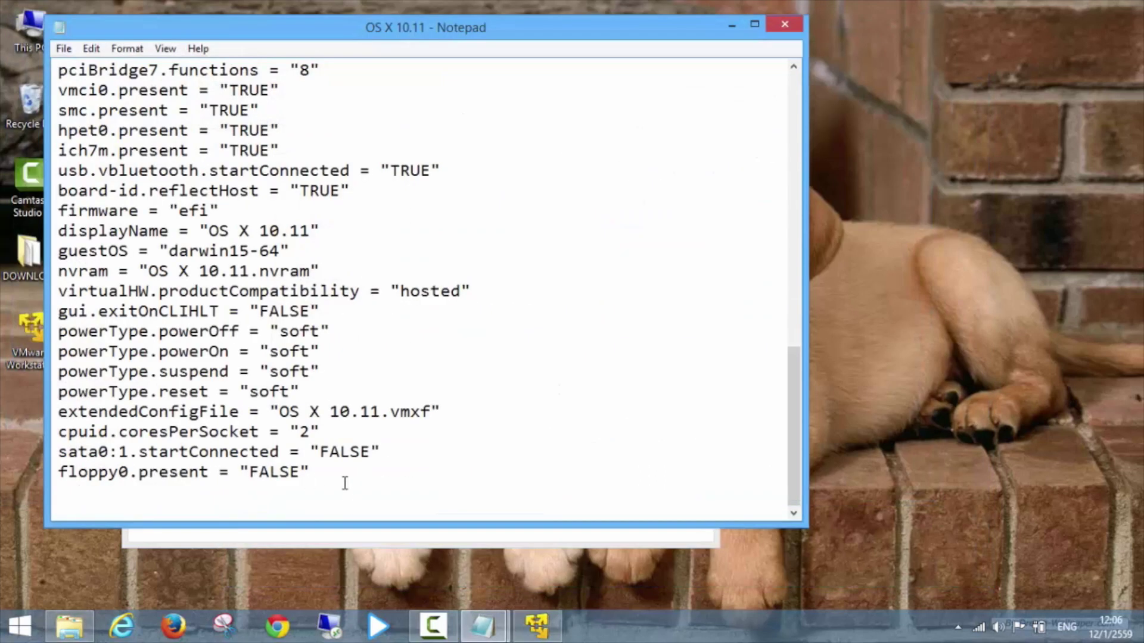
Paste smc.version = "0" at the end of the .vmx file, save it, and close Notepad.
key(ctrl+v)
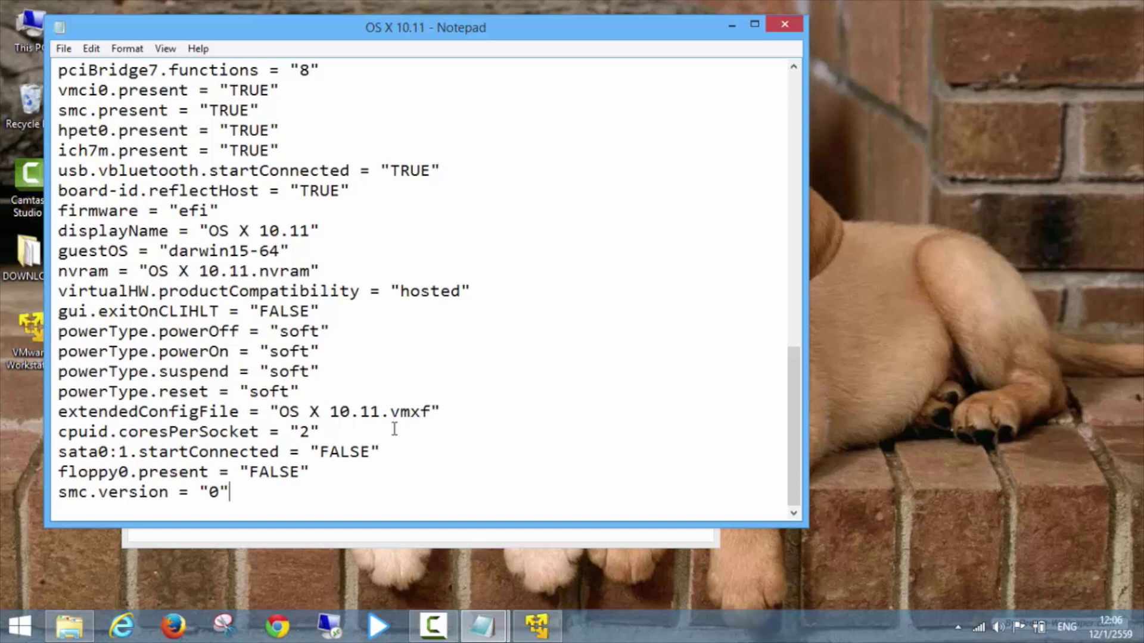
click(63, 48)
click(119, 105)
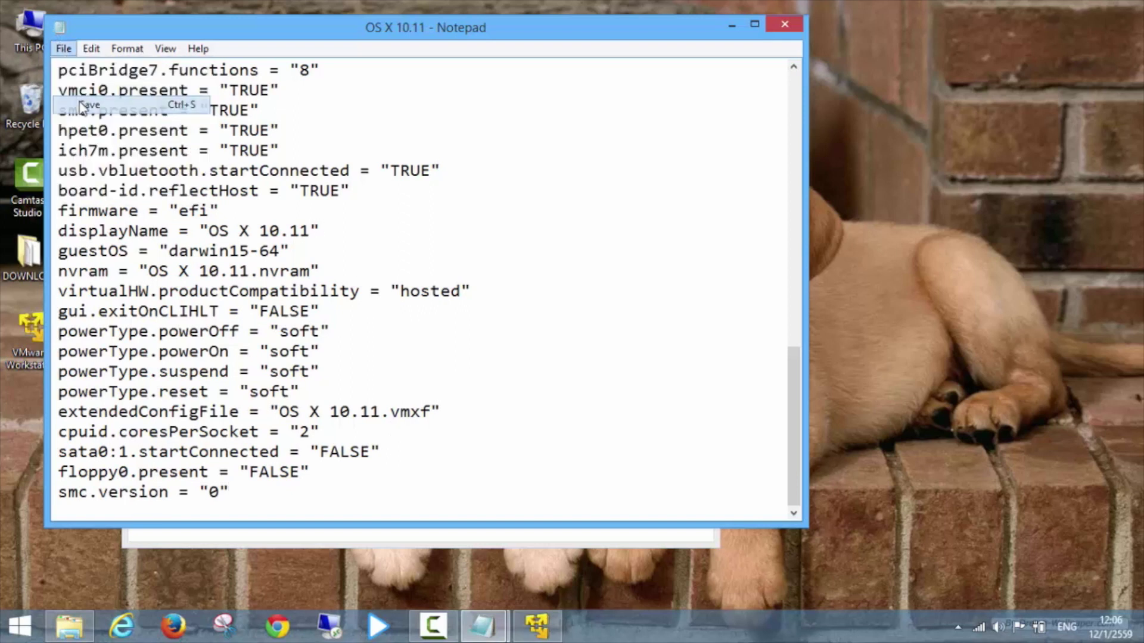
click(781, 27)
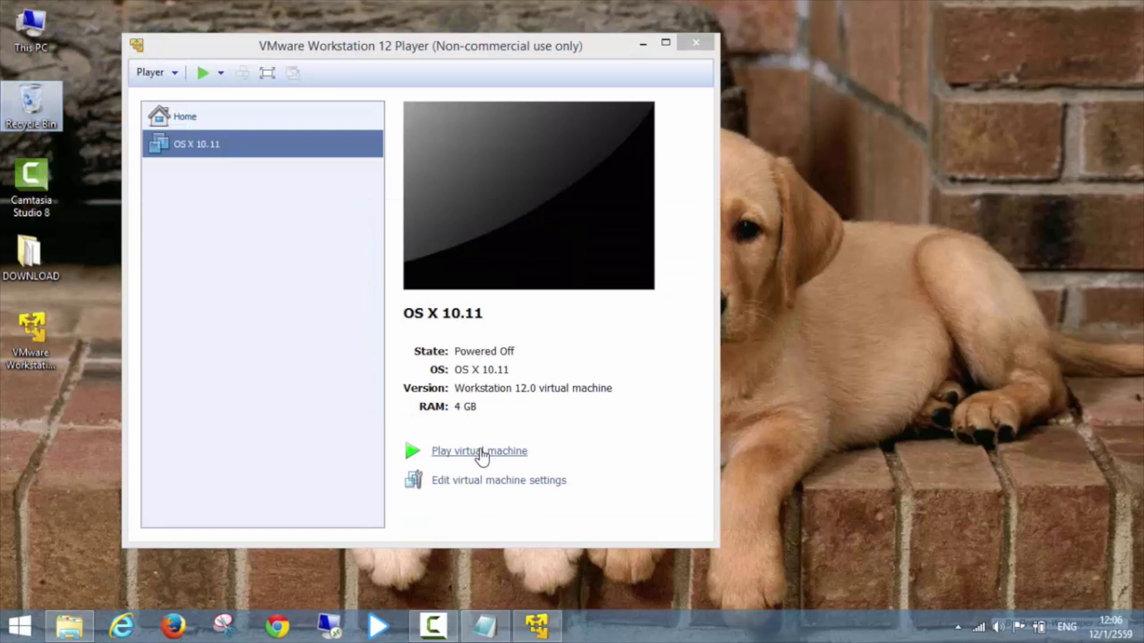
Boot the VM and pass setup with United States, no transfer, location services or Apple ID, agreeing to terms.
click(482, 452)
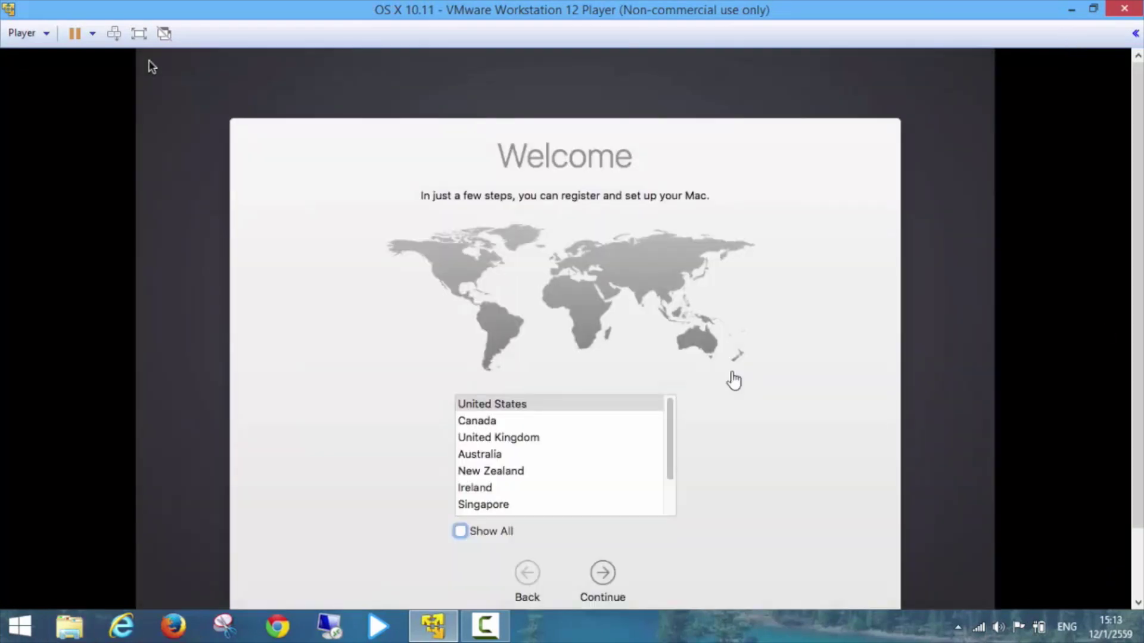
click(604, 575)
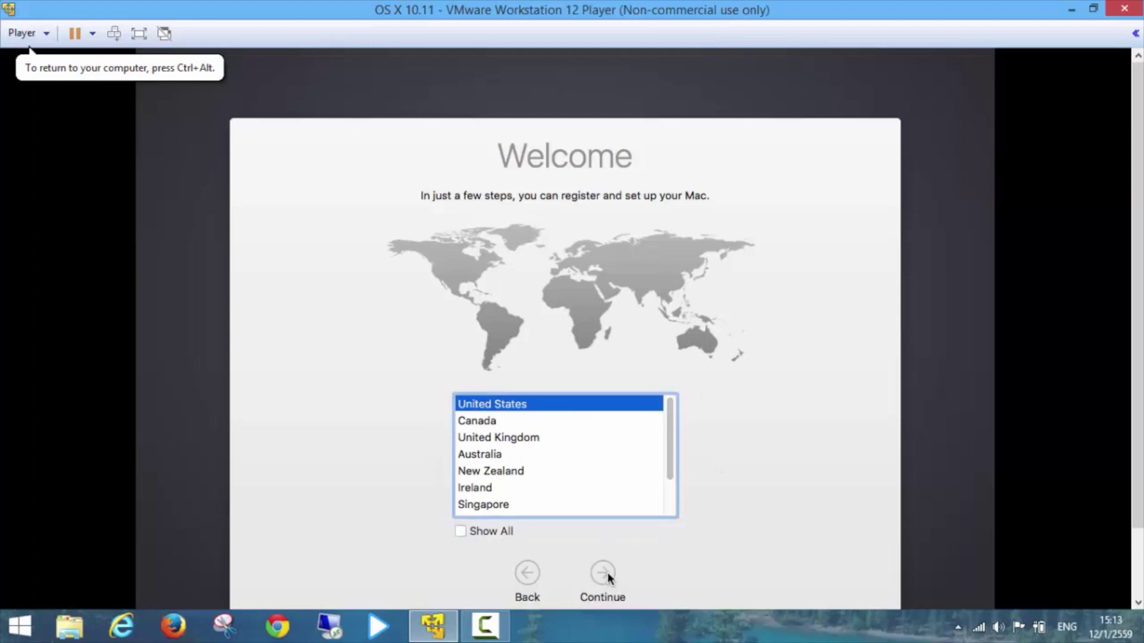
click(606, 572)
click(601, 575)
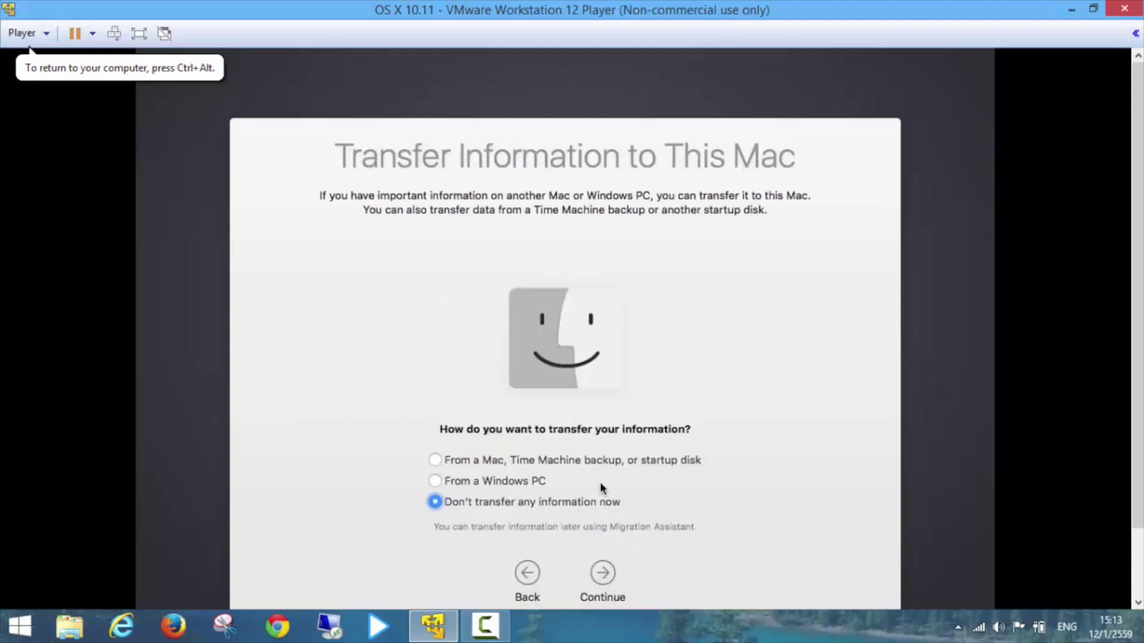
click(609, 578)
click(604, 574)
click(683, 210)
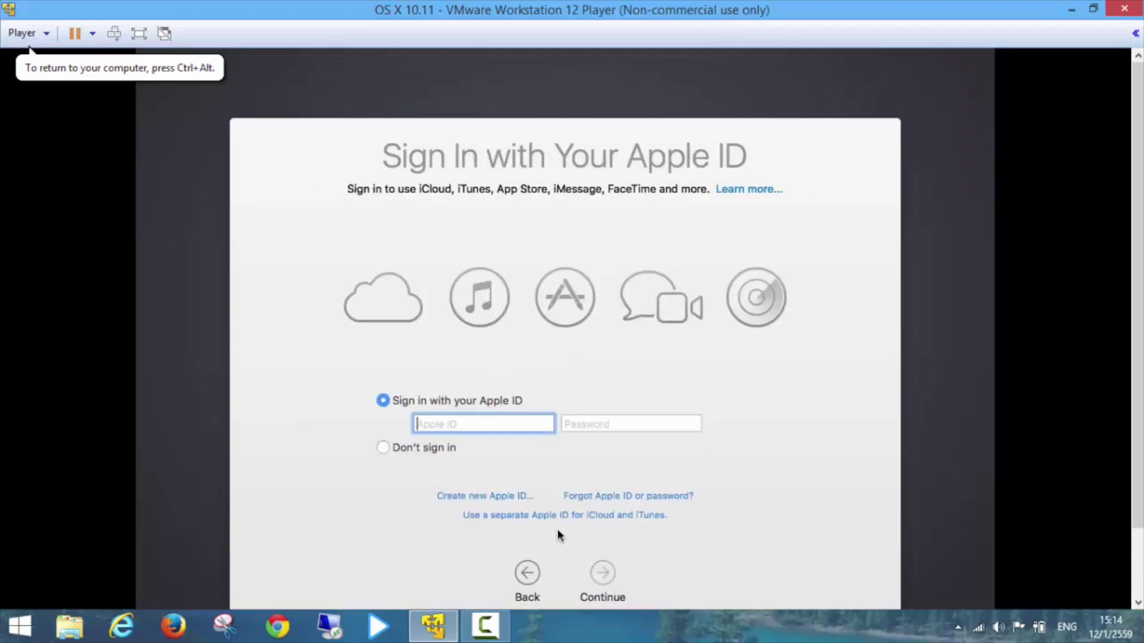
click(448, 447)
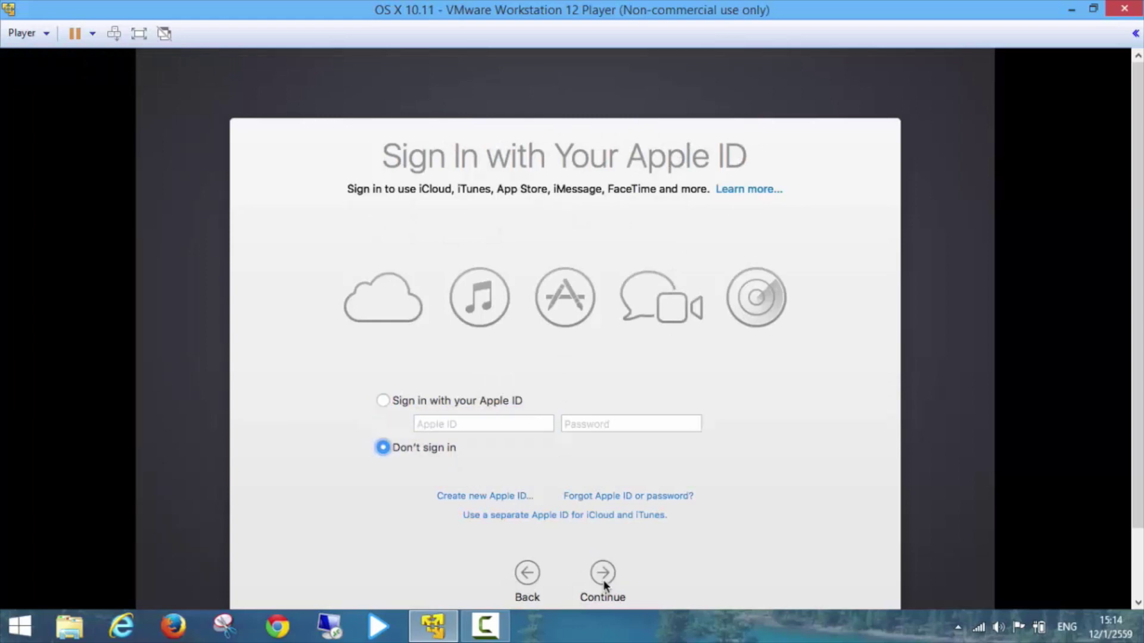
click(606, 578)
click(689, 208)
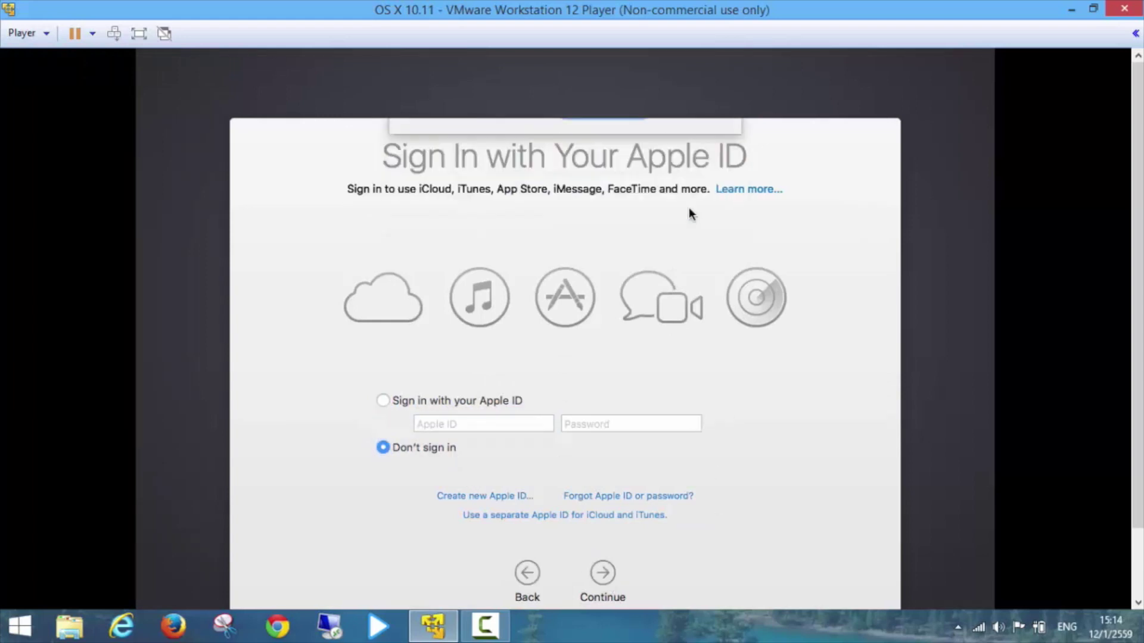
click(603, 575)
click(699, 204)
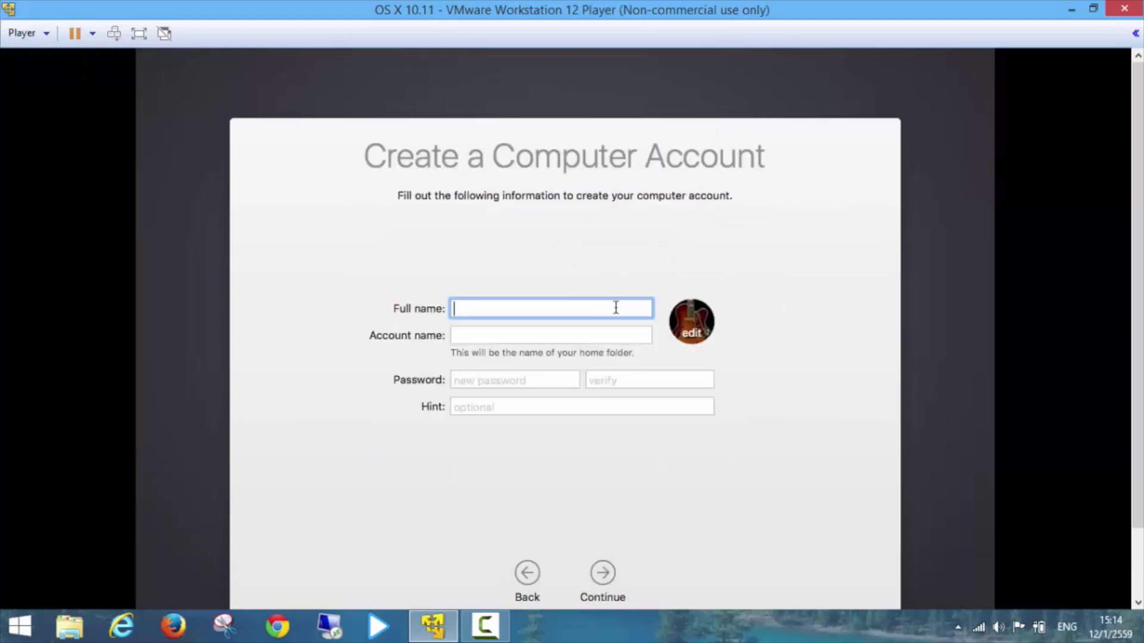
Create the local account with the eagle picture and a password.
key(Tab)
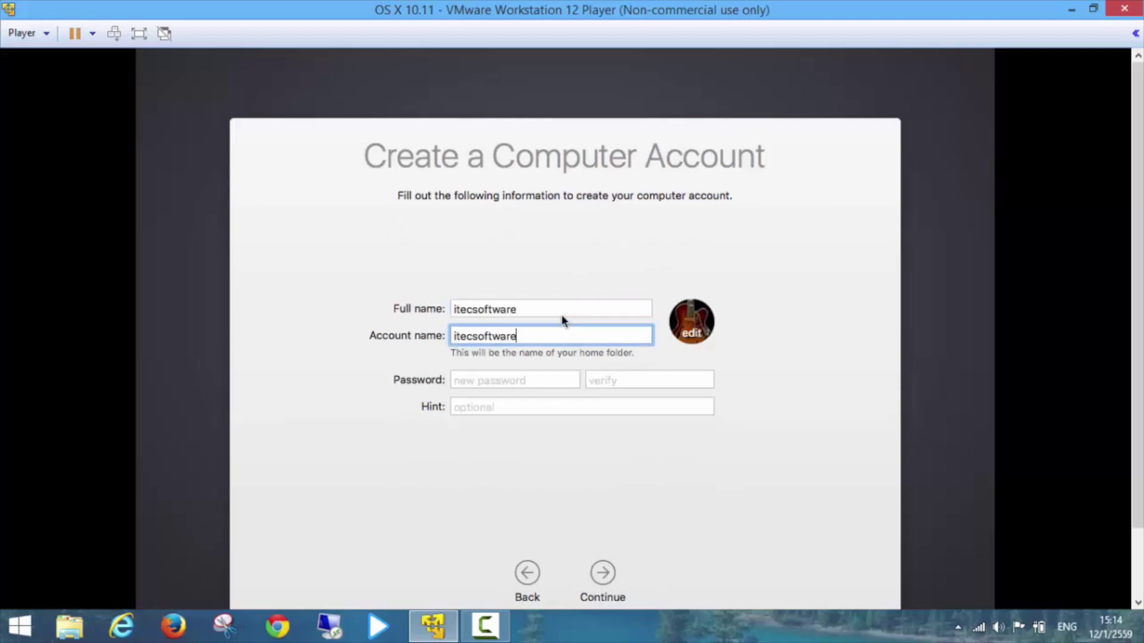
click(688, 325)
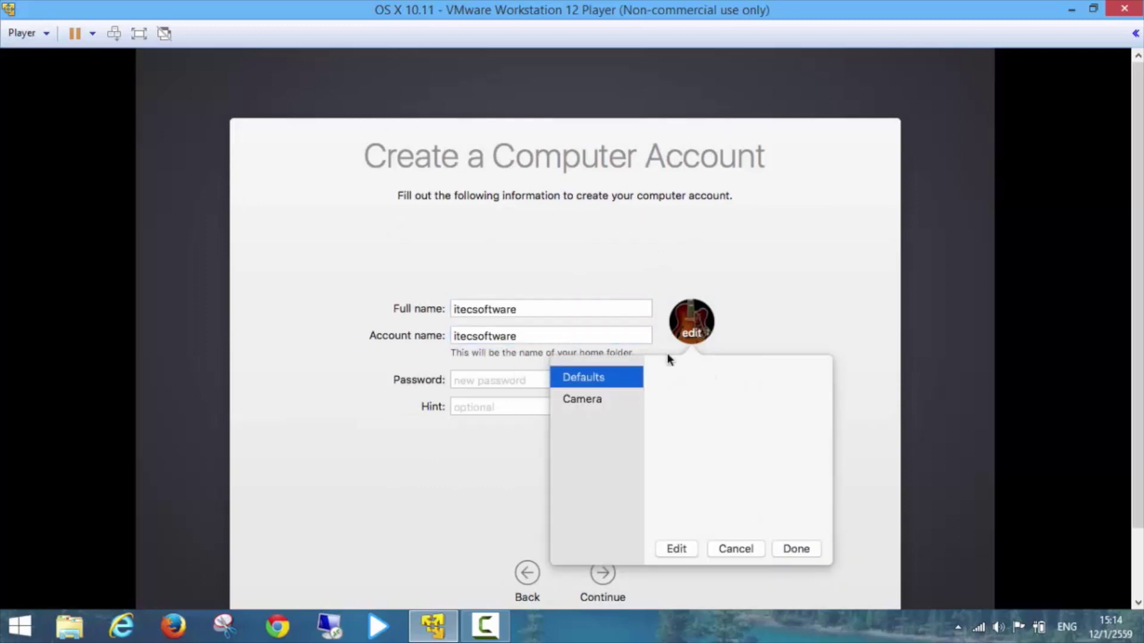
click(673, 386)
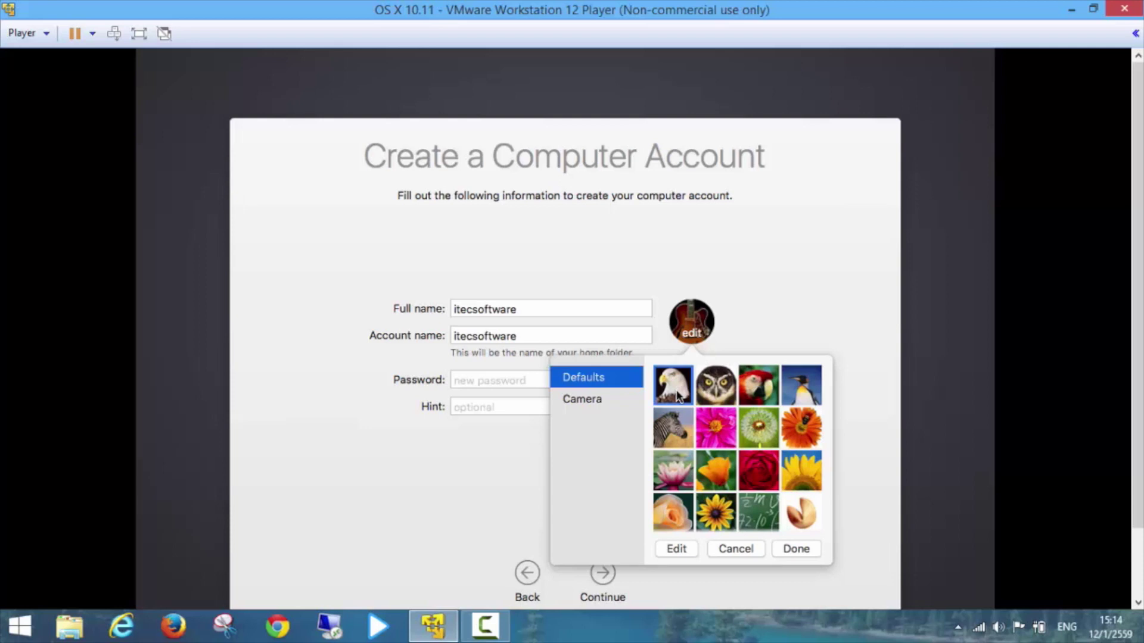
click(510, 379)
text(1234)
key(Tab)
text(1234)
click(602, 574)
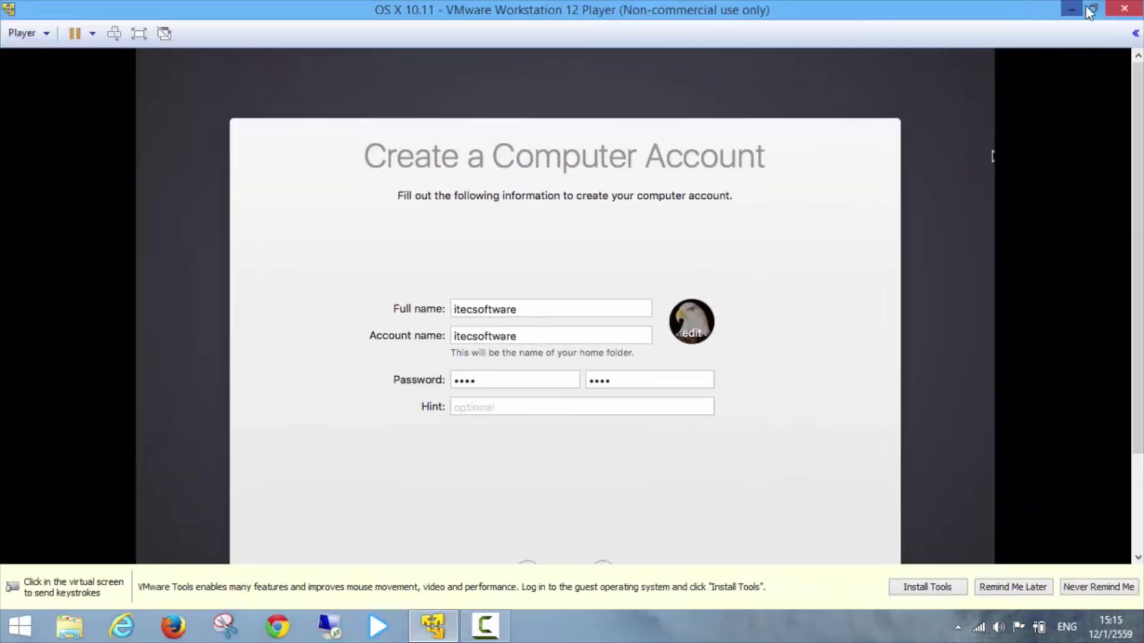
Set the time zone to Bangkok, skip diagnostics, and release input to the host.
click(1093, 8)
scroll(1045, 246, down, 5)
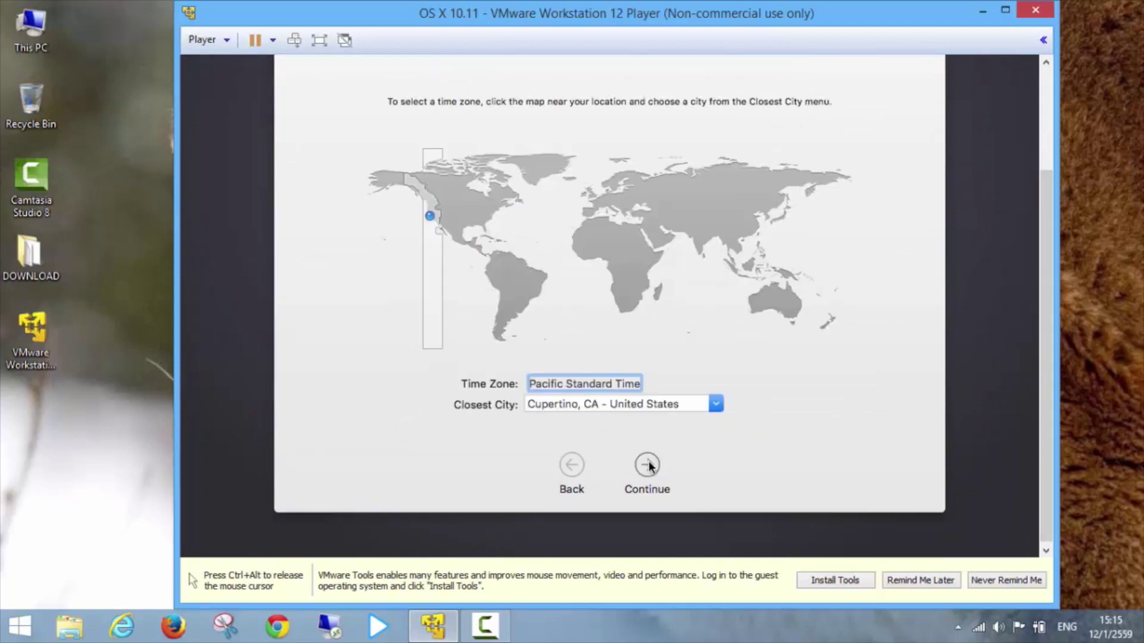
click(725, 249)
click(648, 463)
click(647, 463)
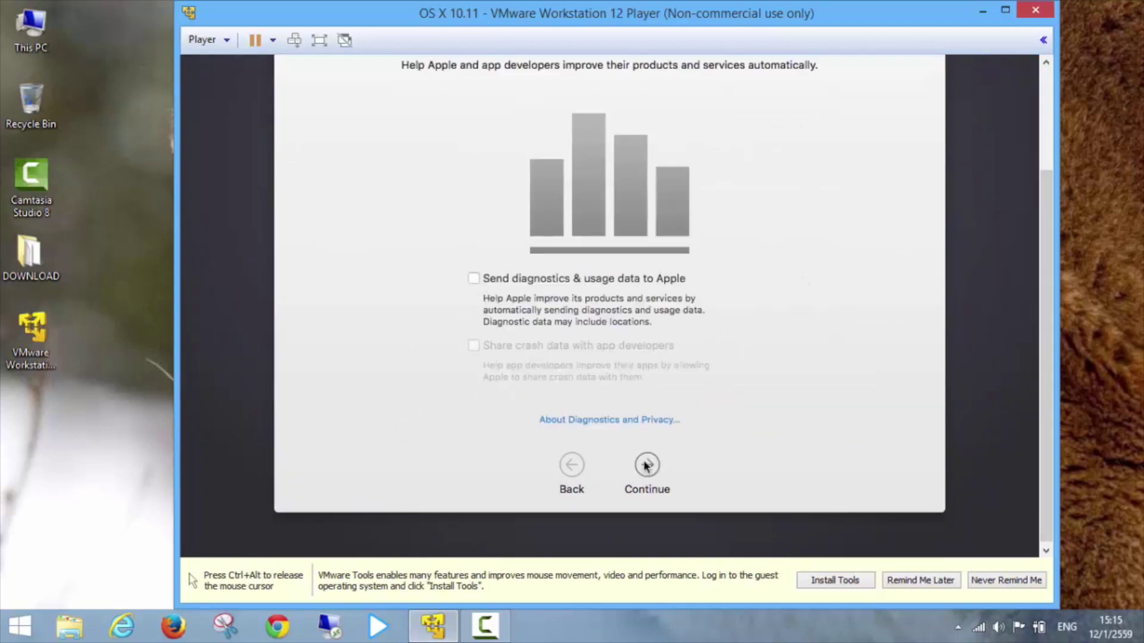
key(ctrl+alt)
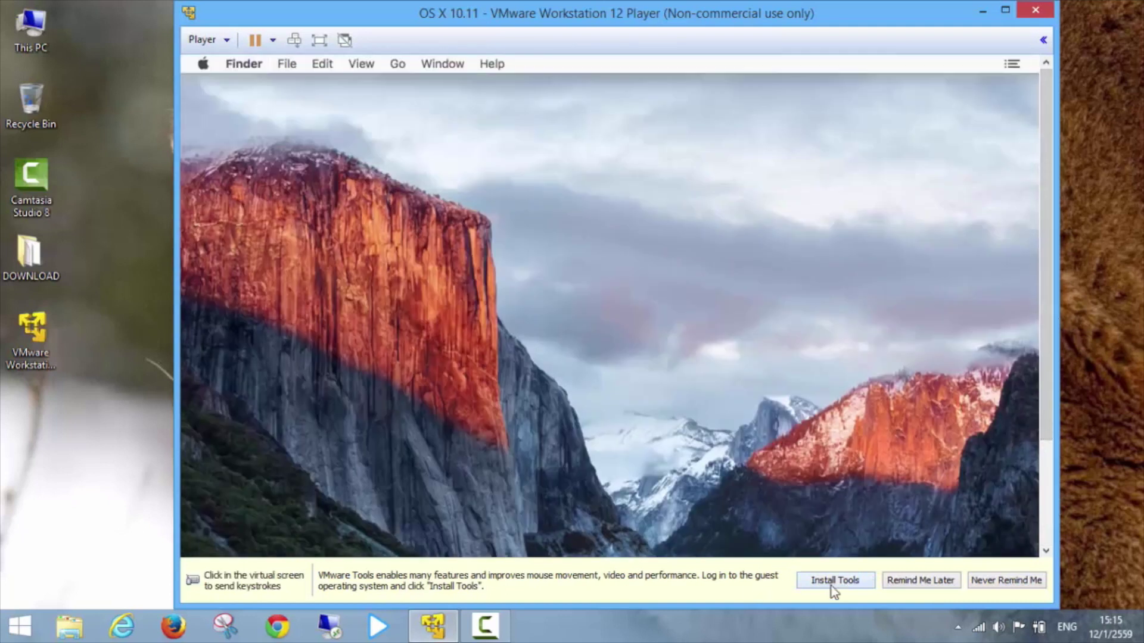
Run the VMware Tools standard install in the OS X guest, accepting the required restart, then restart.
click(810, 368)
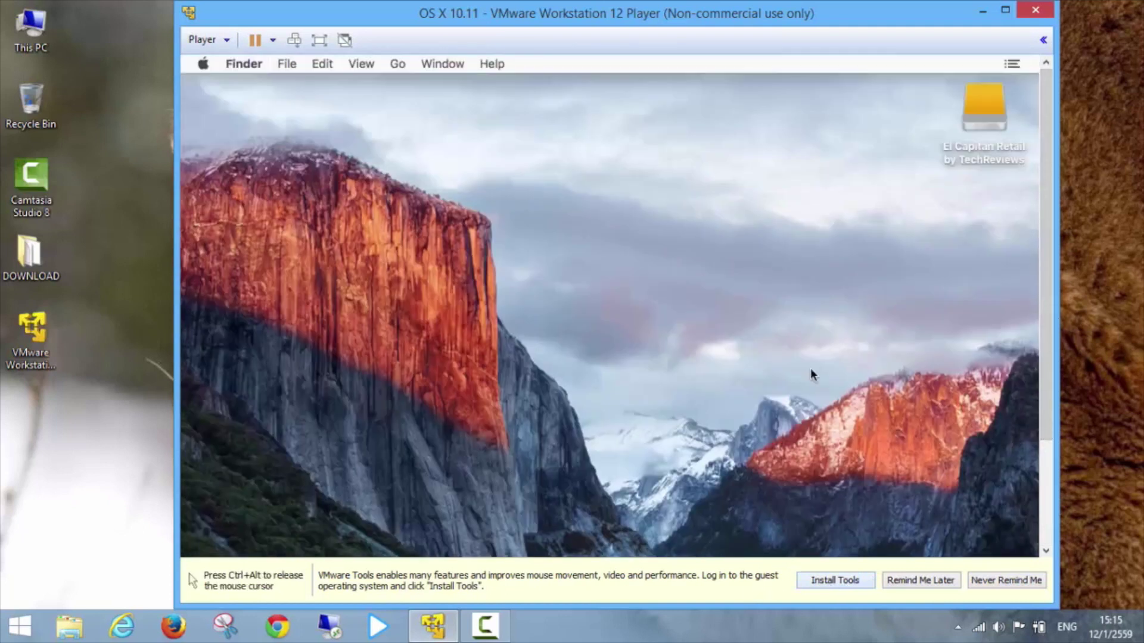
key(ctrl+alt)
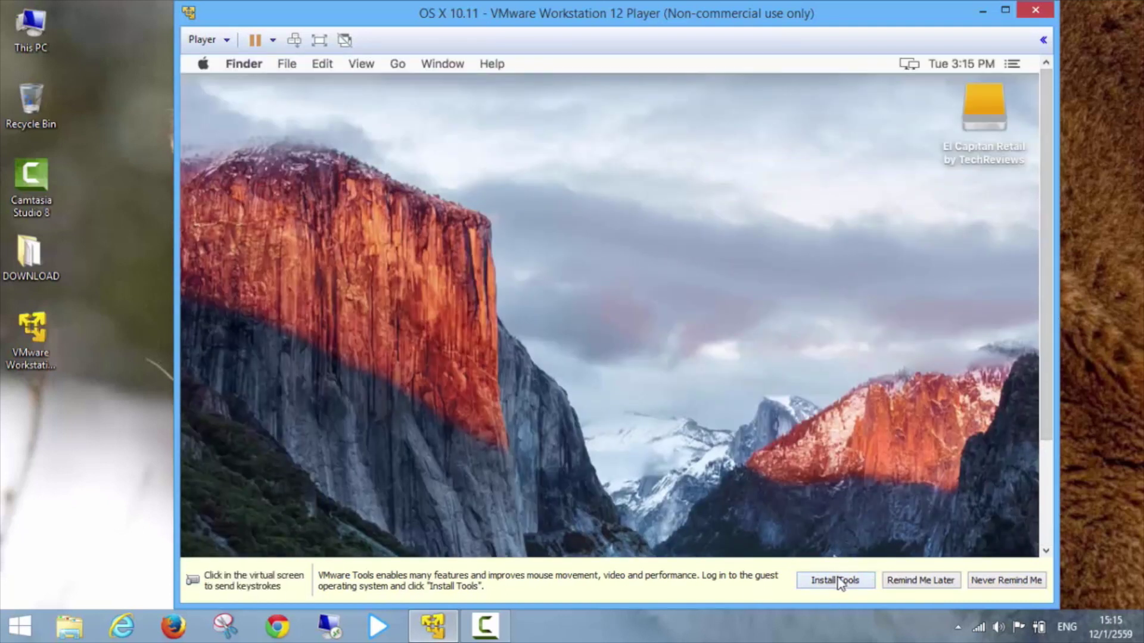
click(835, 580)
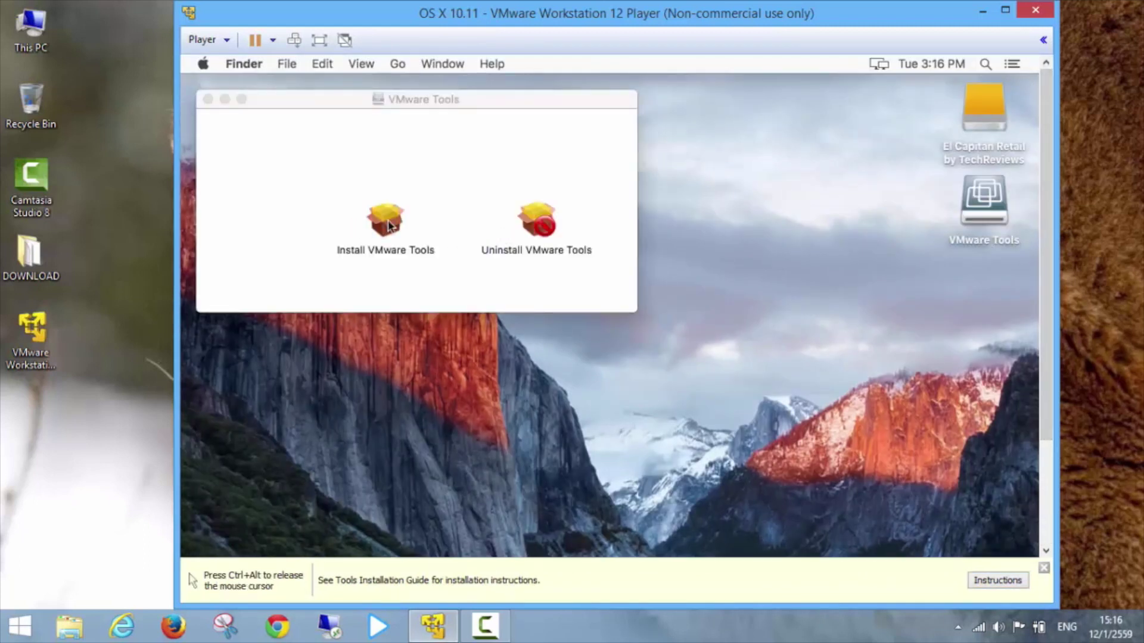
click(387, 225)
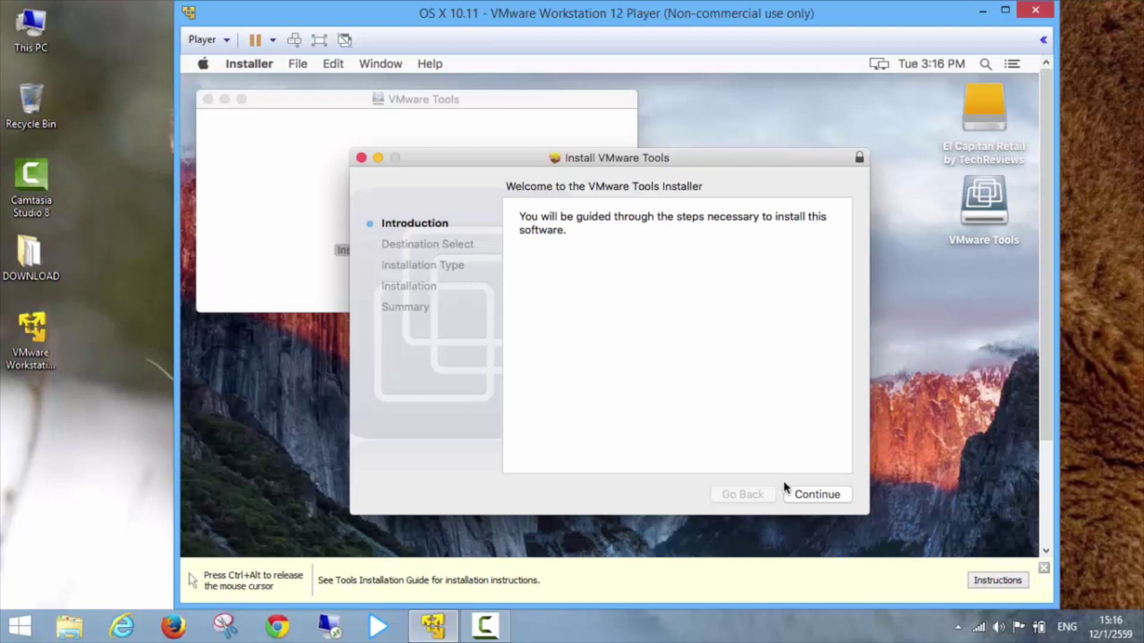
click(818, 494)
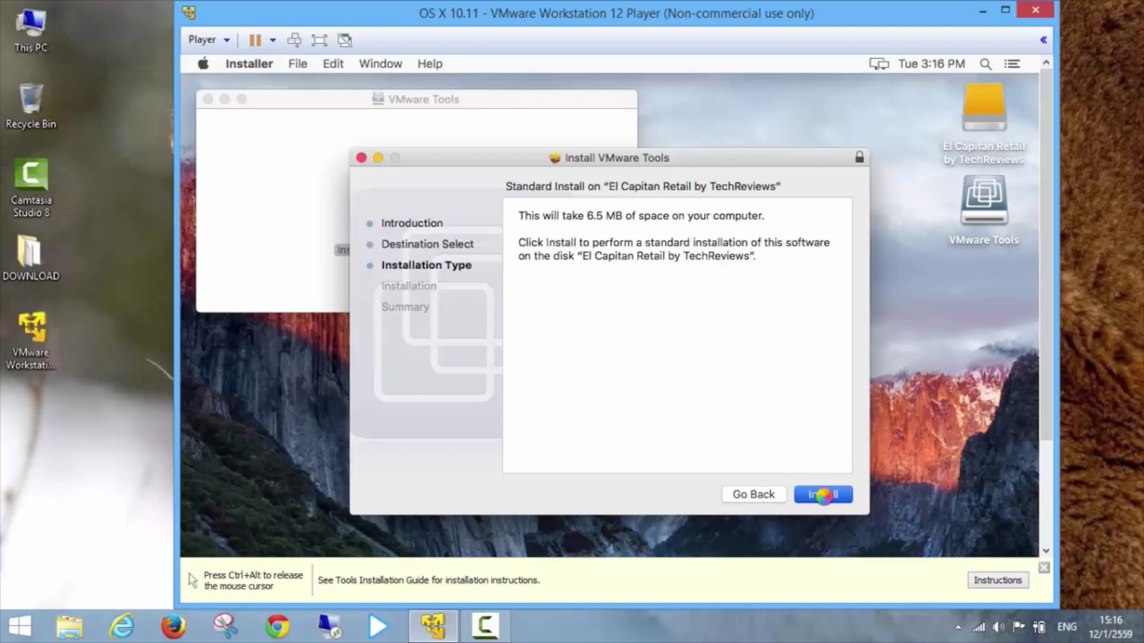
click(727, 338)
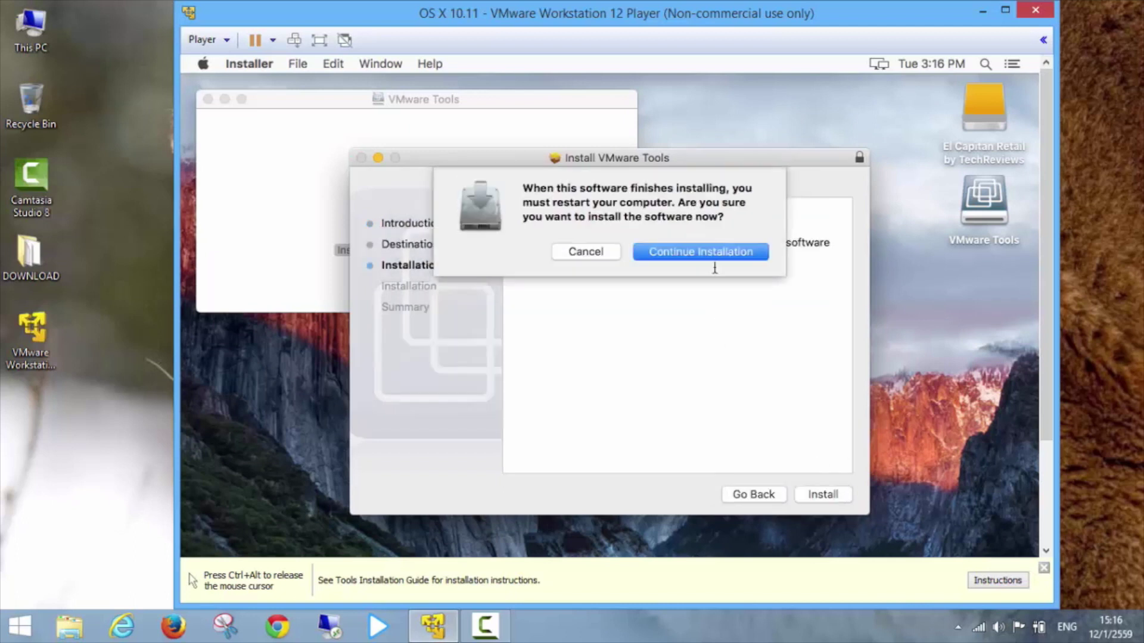
click(717, 255)
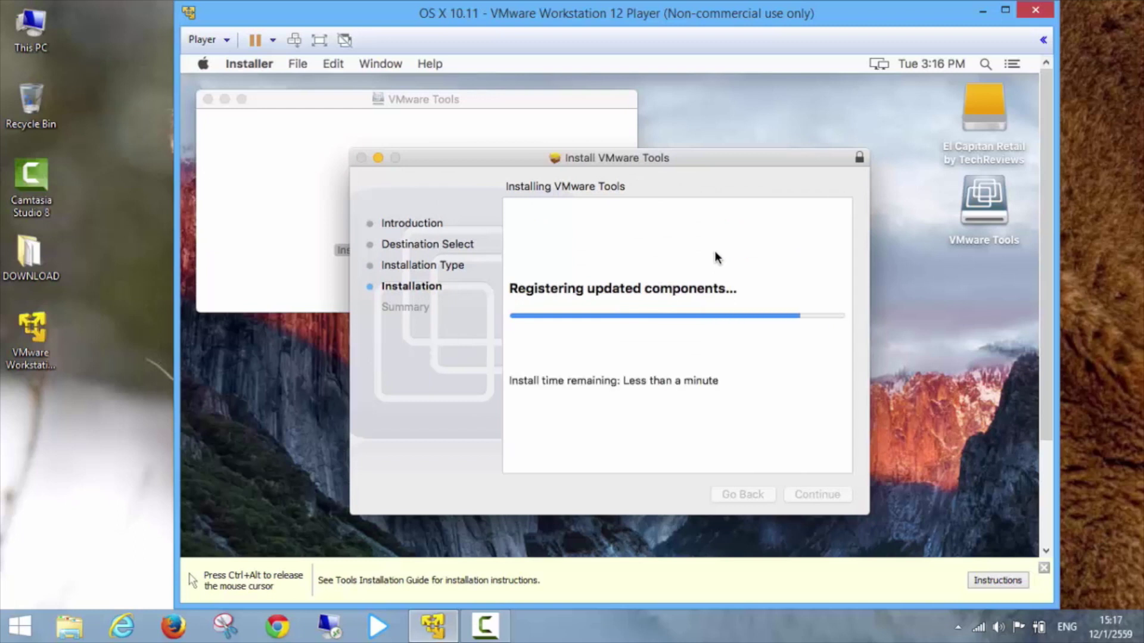
click(820, 495)
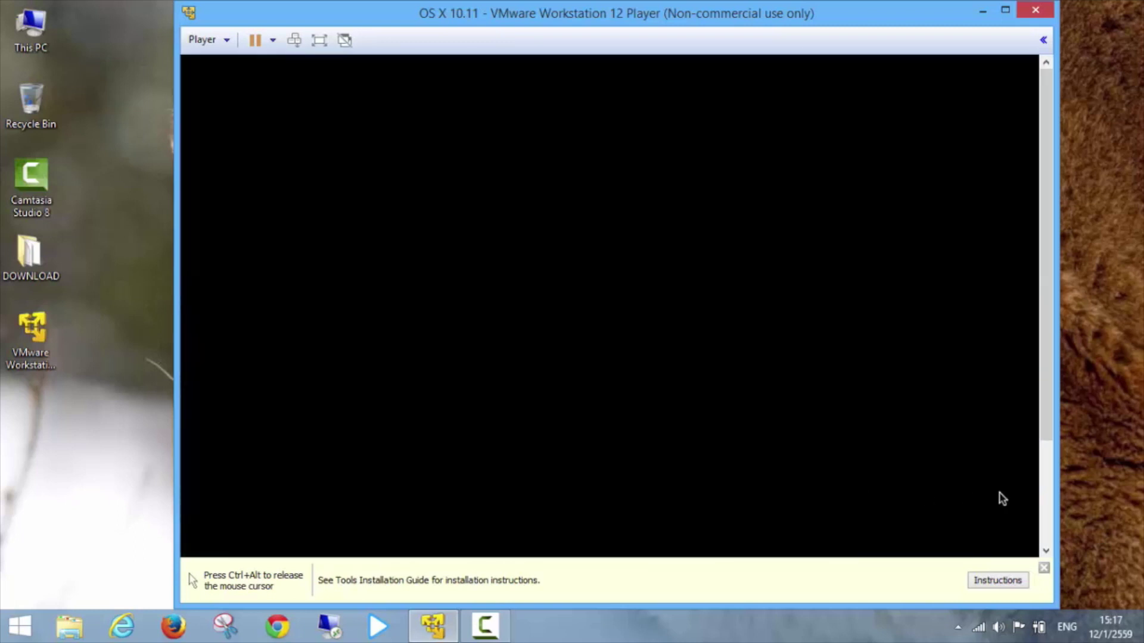
Dismiss the VMware Tools hint, log in with the account password, and maximize the VM window.
click(1043, 568)
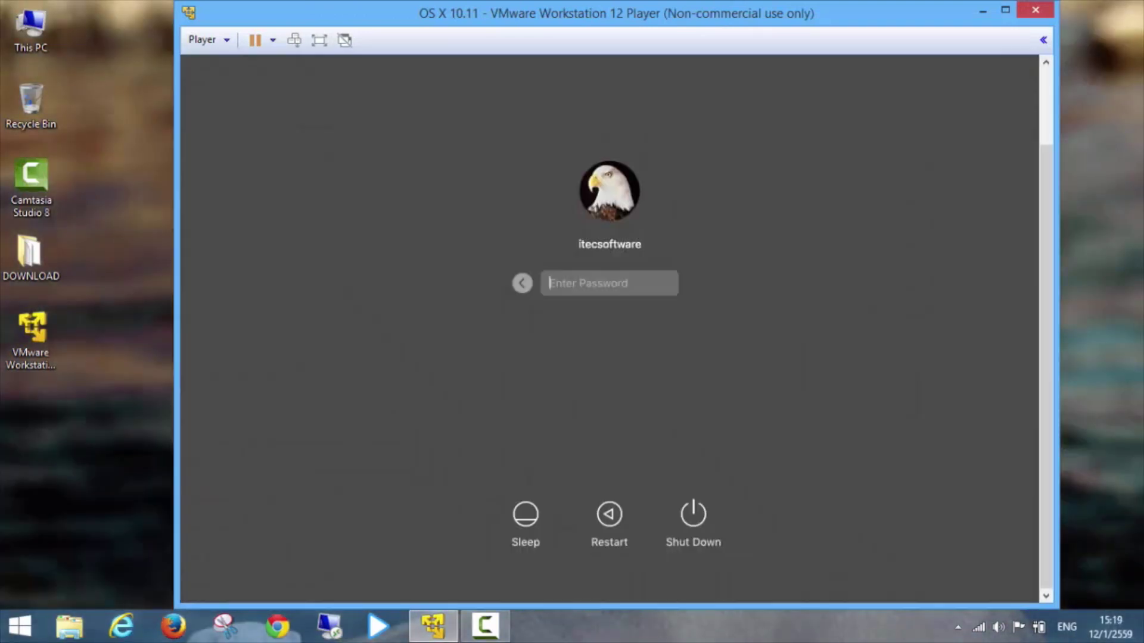
text(12)
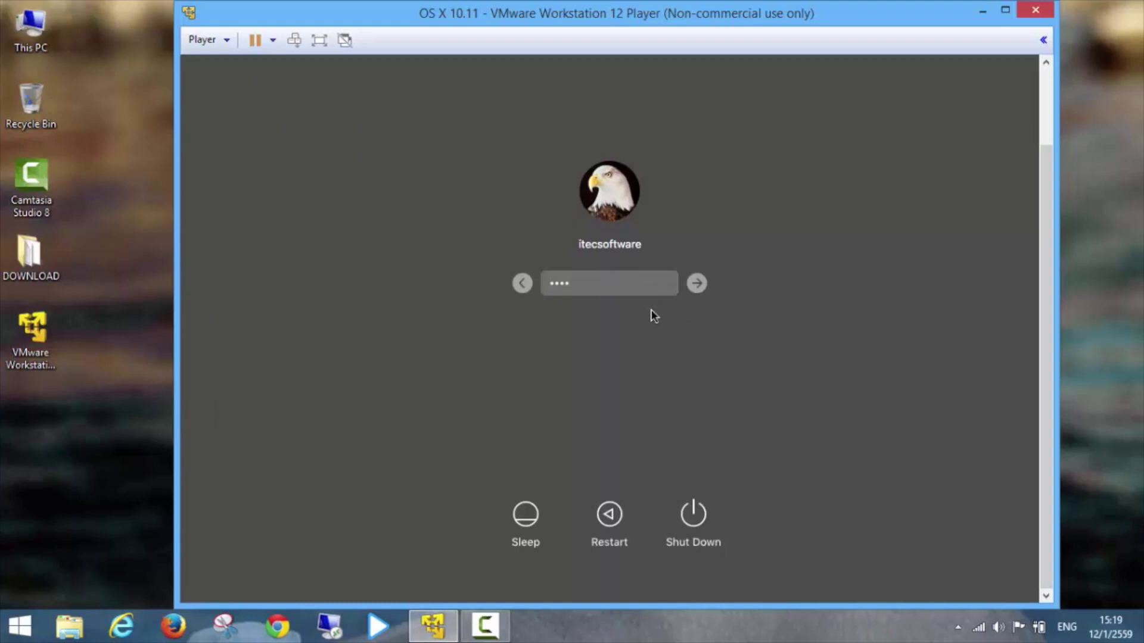
key(Return)
click(1007, 12)
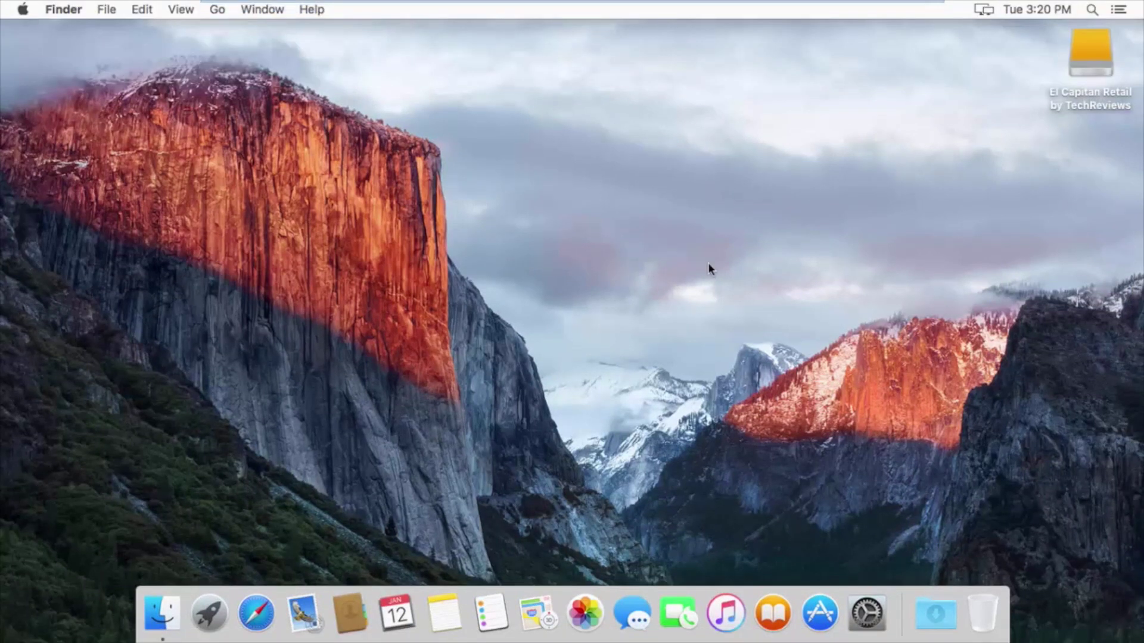
Open the App Store and sign in with the Apple ID e-mail and password.
click(820, 614)
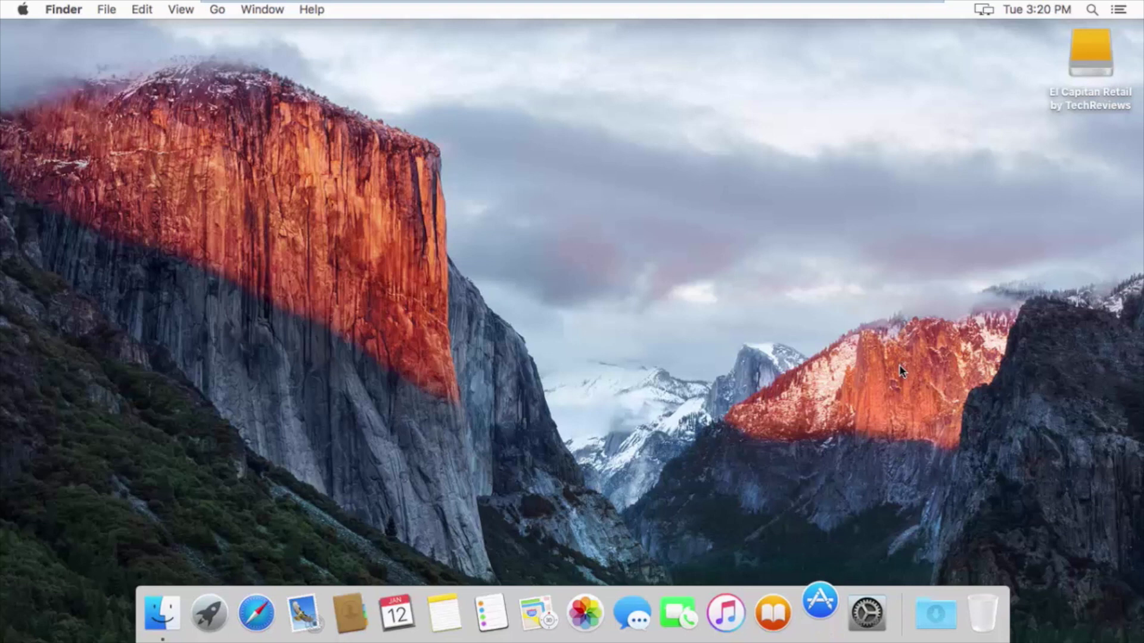
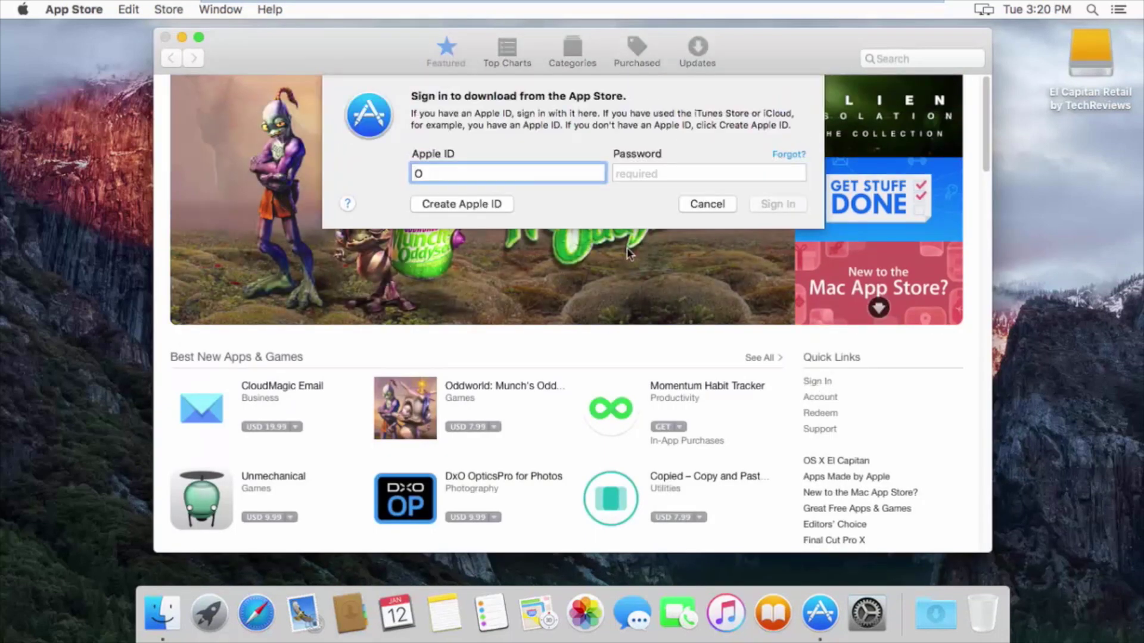
key(Tab)
text(•••••••••••••••)
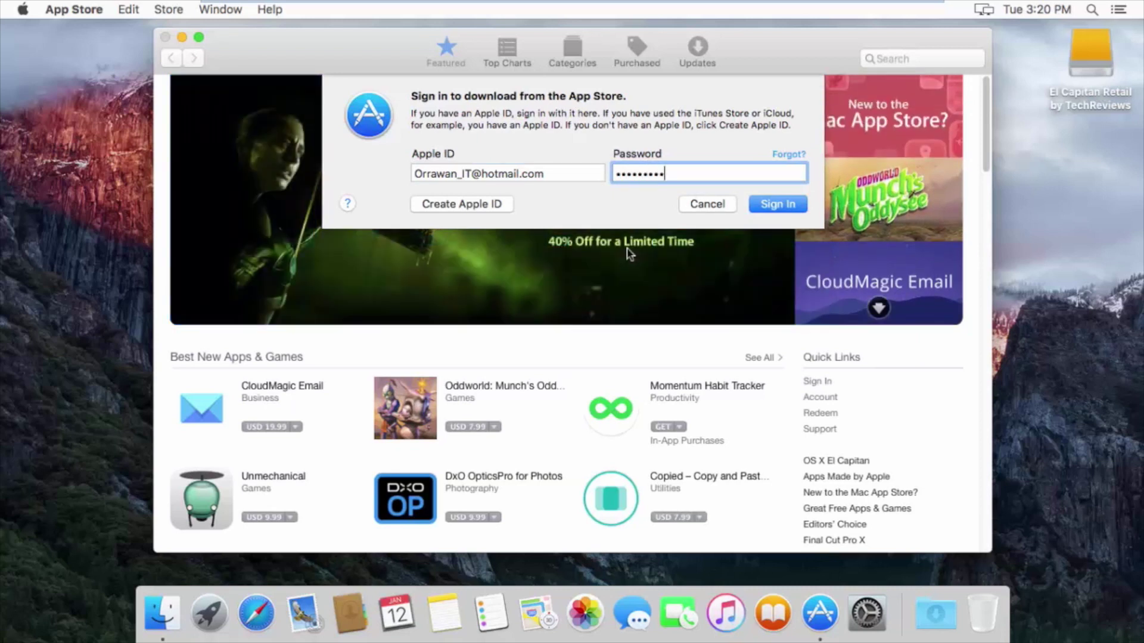
click(784, 205)
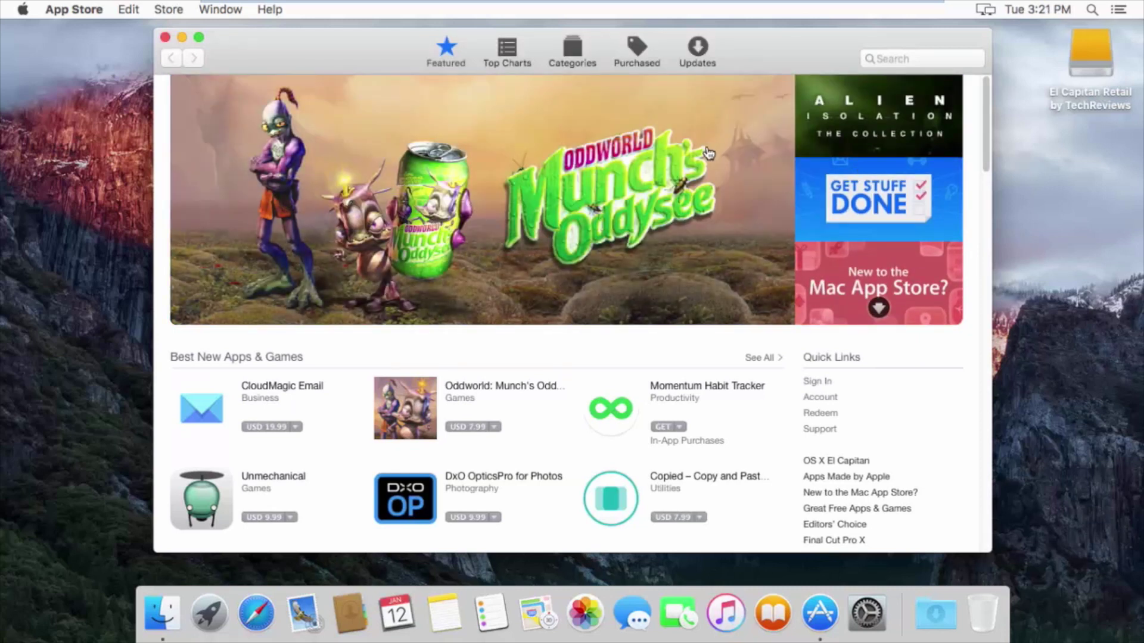
Search the store for XCODE, install it, and watch its download in Launchpad.
click(888, 57)
text(XCODE)
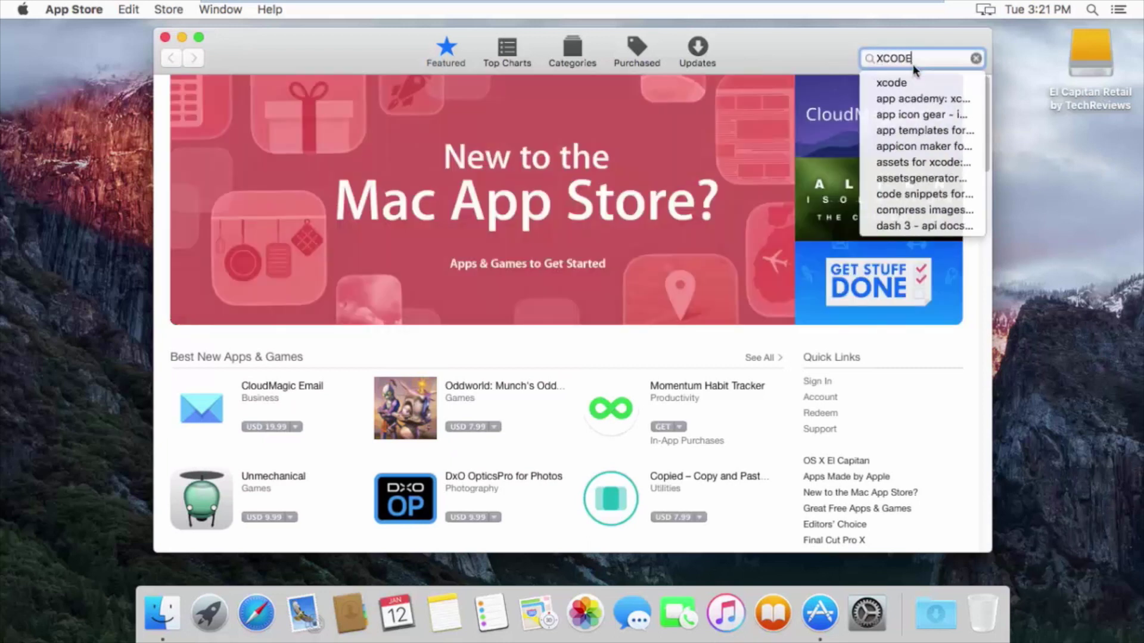
key(Return)
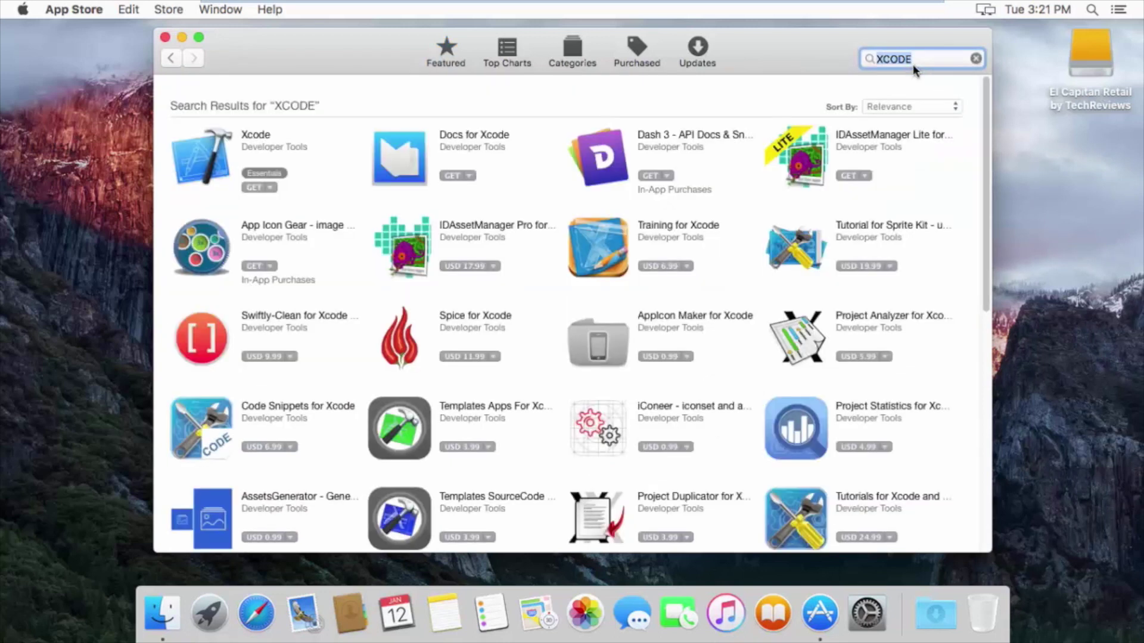
click(268, 187)
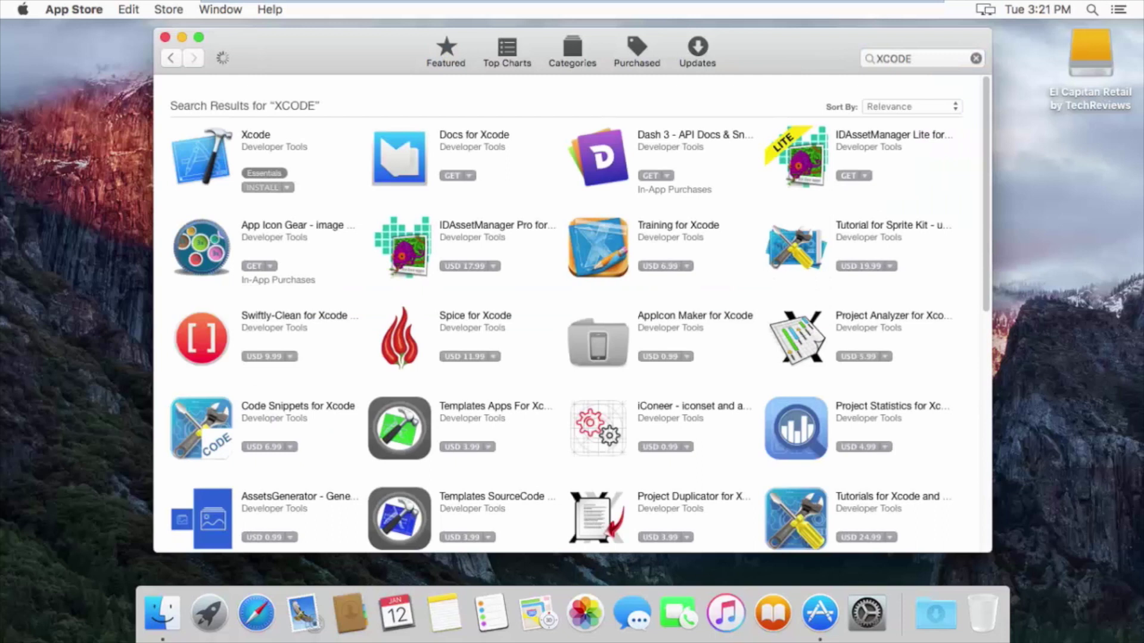
click(208, 614)
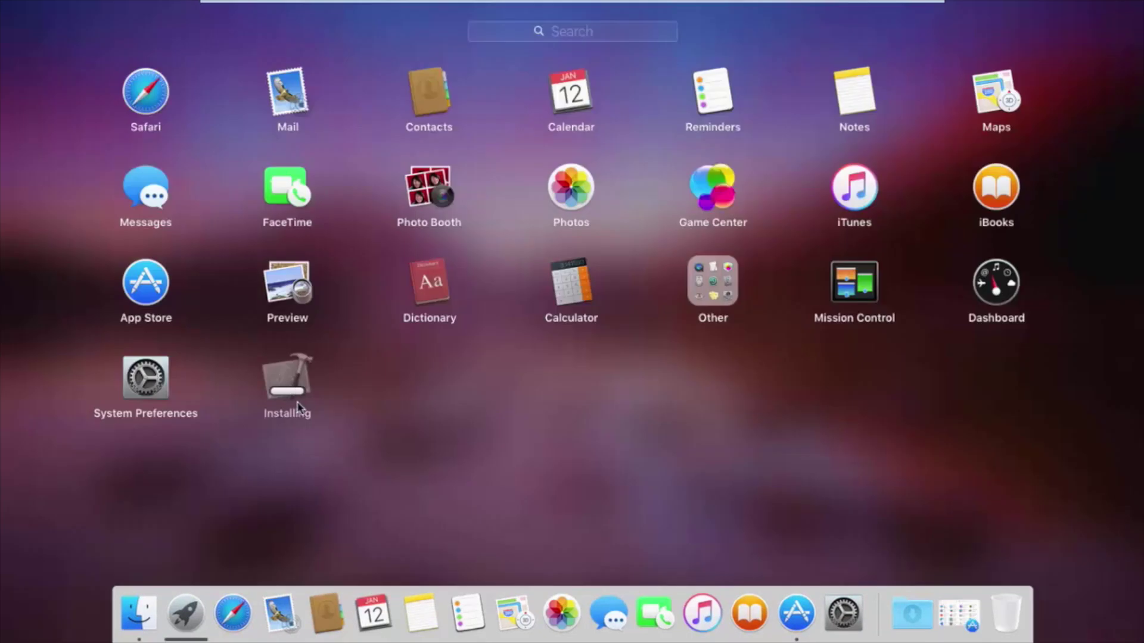
Set Xcode's Dock icon to Options > Keep in Dock and close the App Store.
click(302, 470)
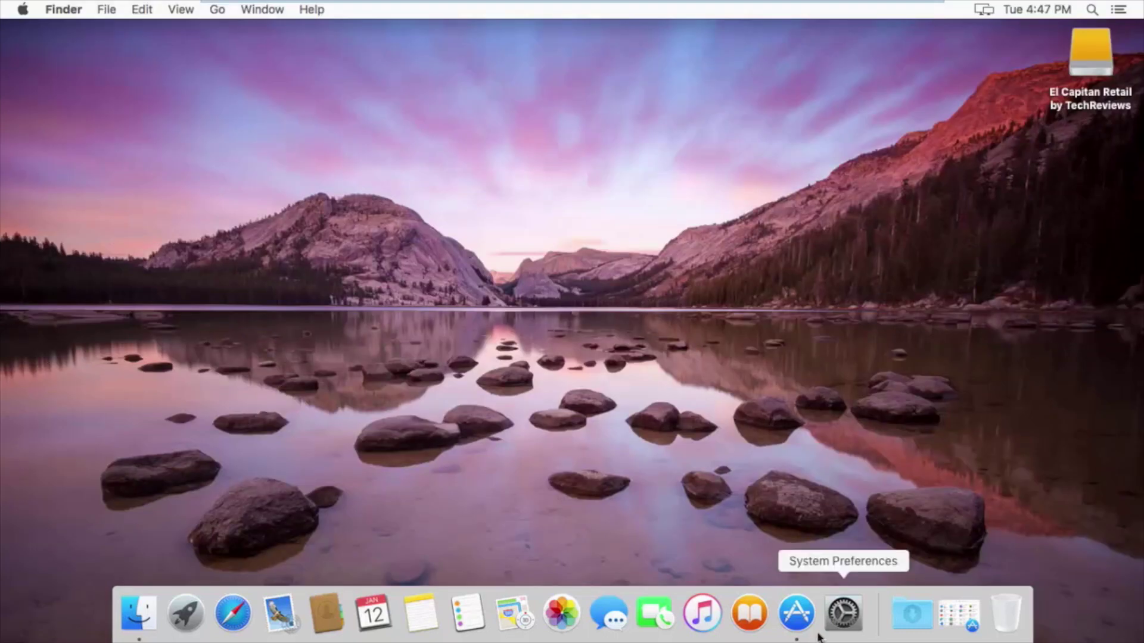
click(796, 614)
right_click(894, 611)
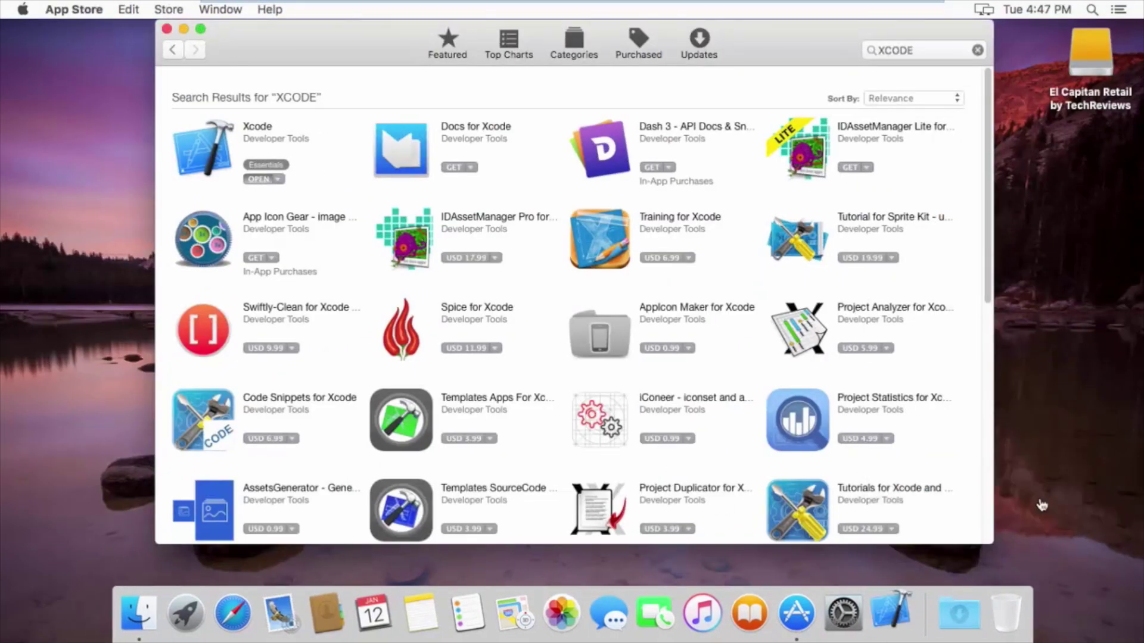
click(1036, 483)
click(167, 29)
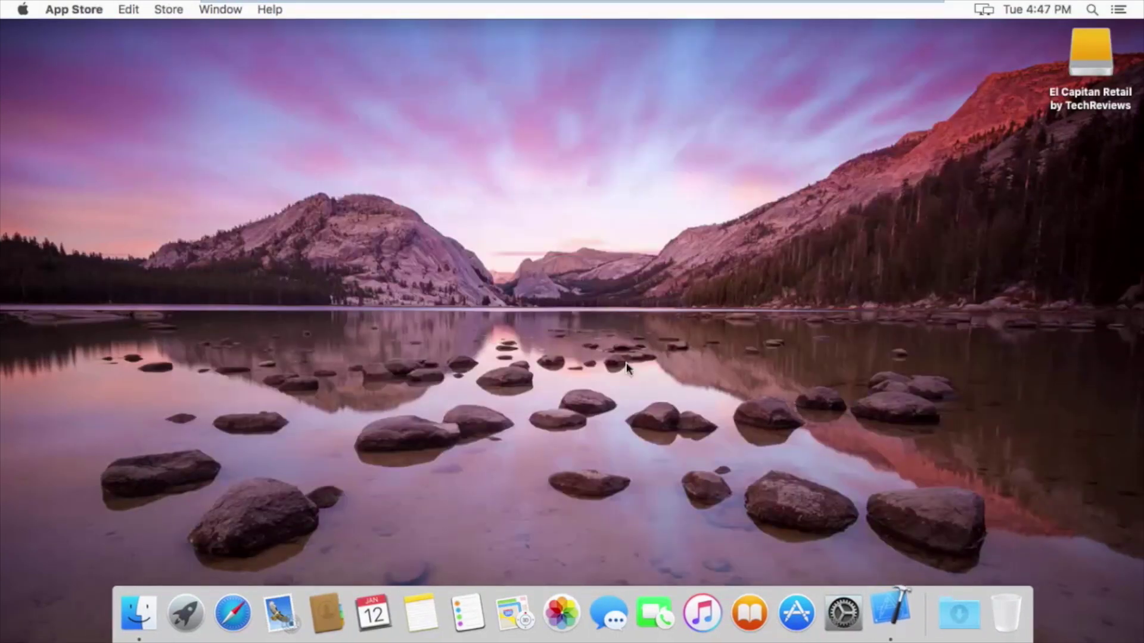
Reopen the App Store, confirm Keep in Dock for Xcode, then launch Xcode.
click(693, 355)
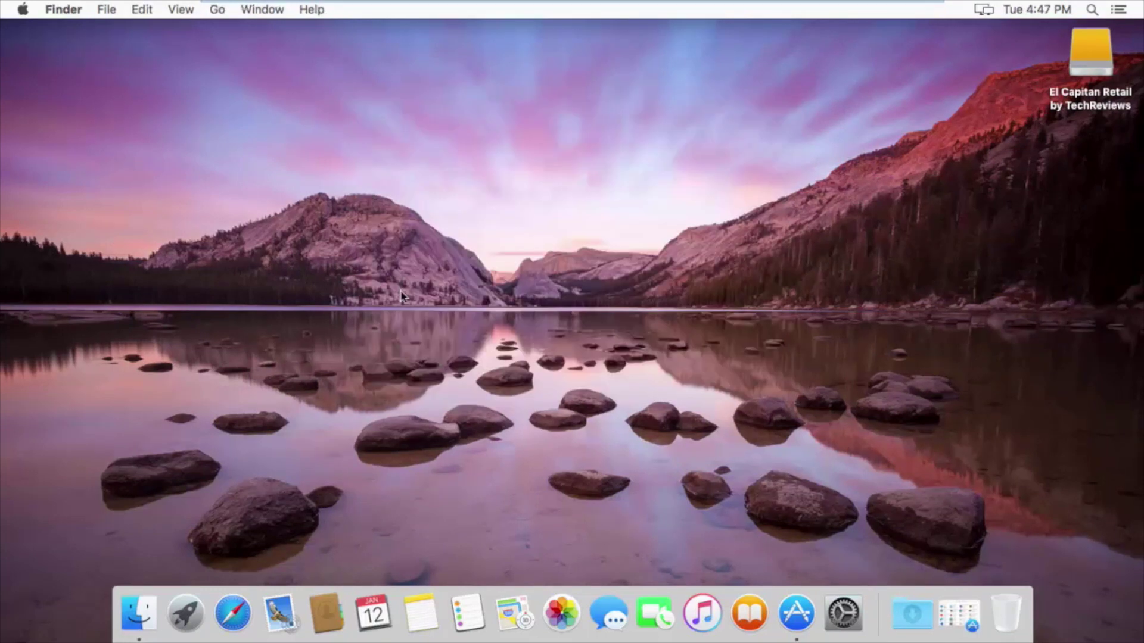
click(796, 612)
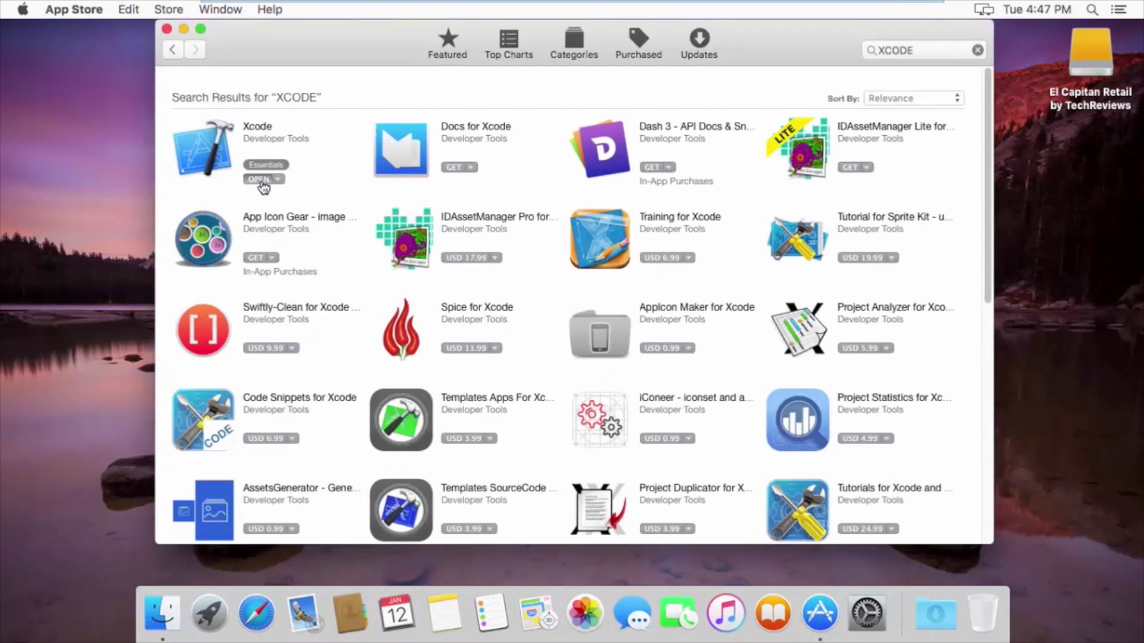
right_click(891, 611)
mouse_move(970, 483)
click(1064, 483)
click(167, 31)
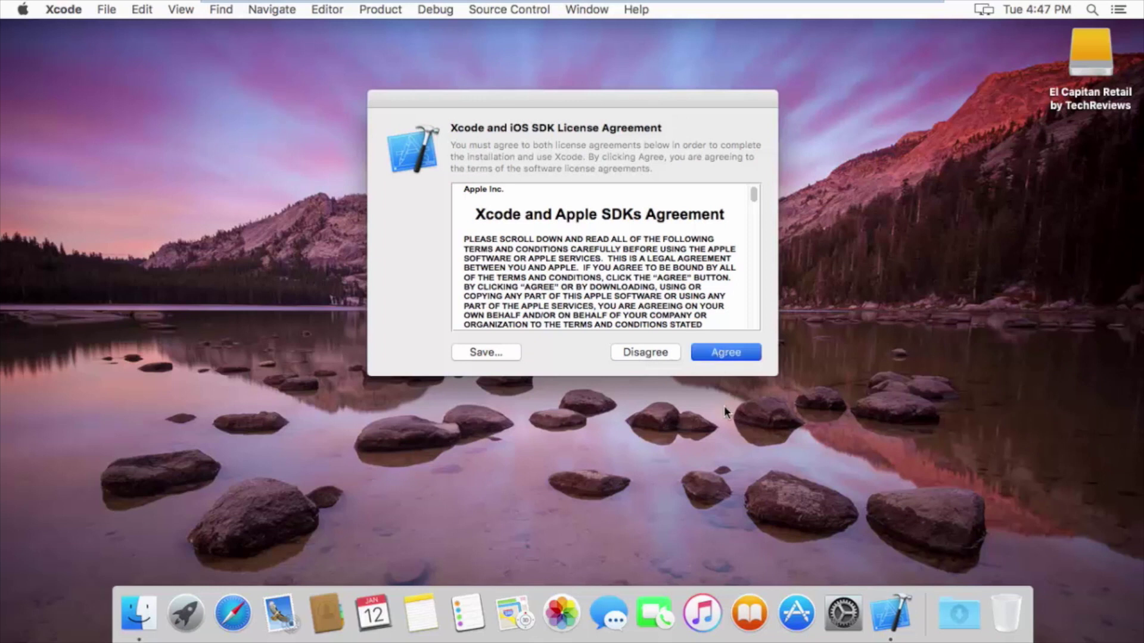
Agree to the Xcode license and start a new project from the Master-Detail Application template.
click(723, 285)
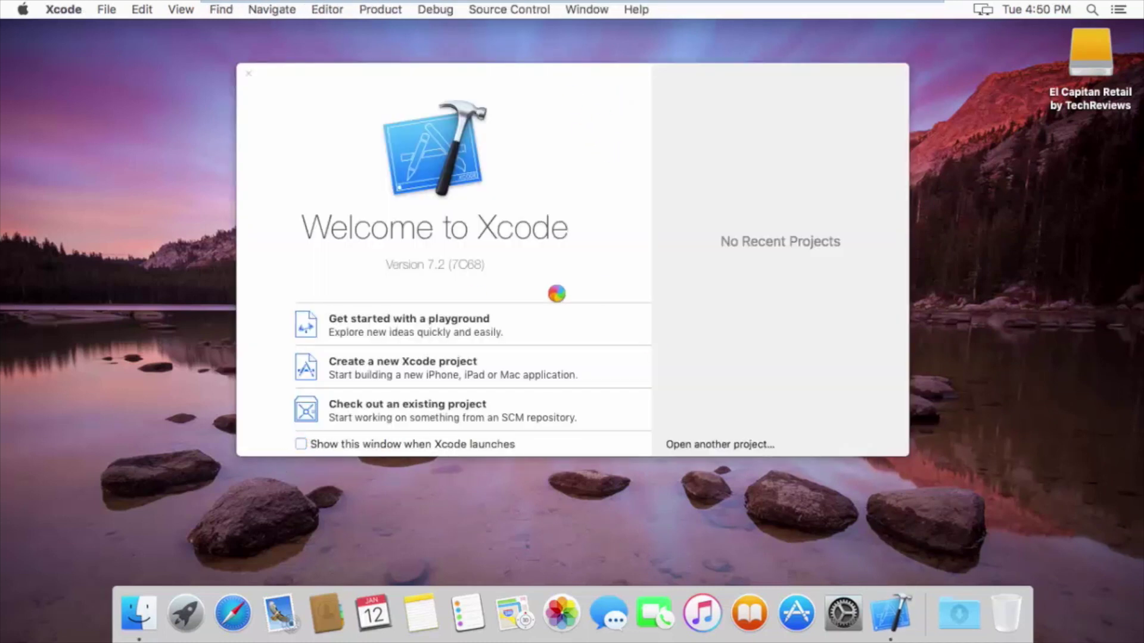
click(445, 360)
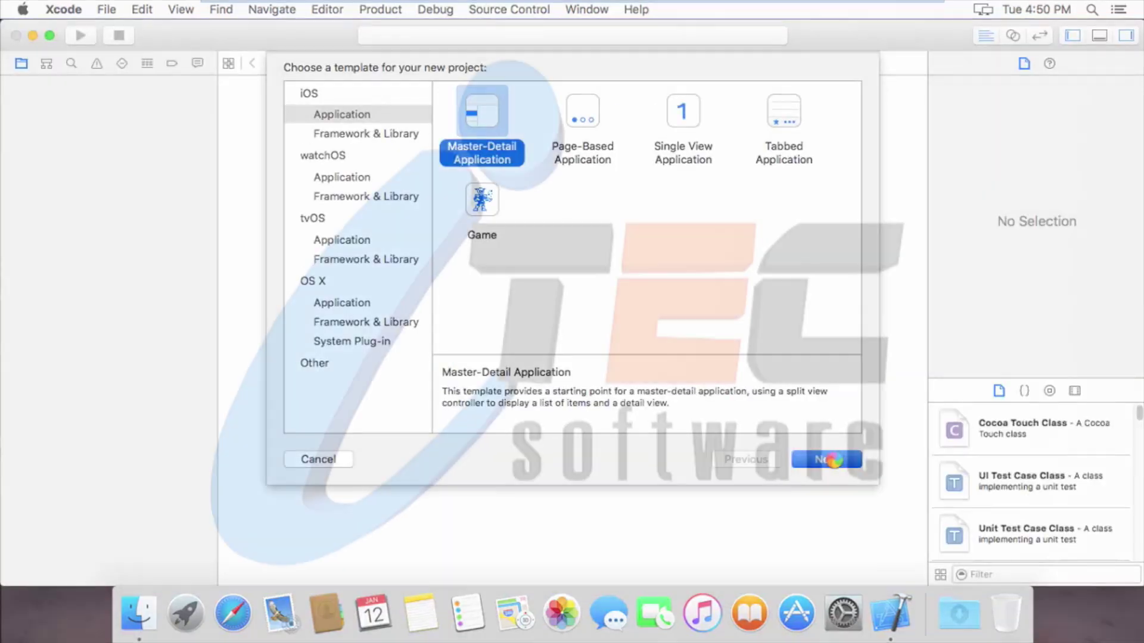
click(832, 460)
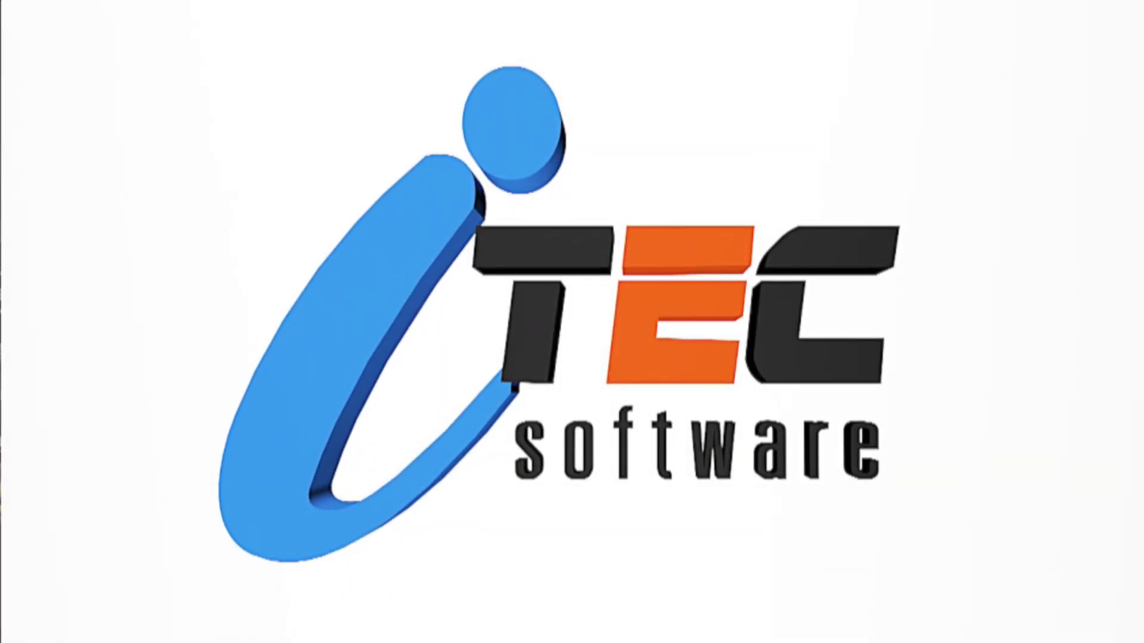